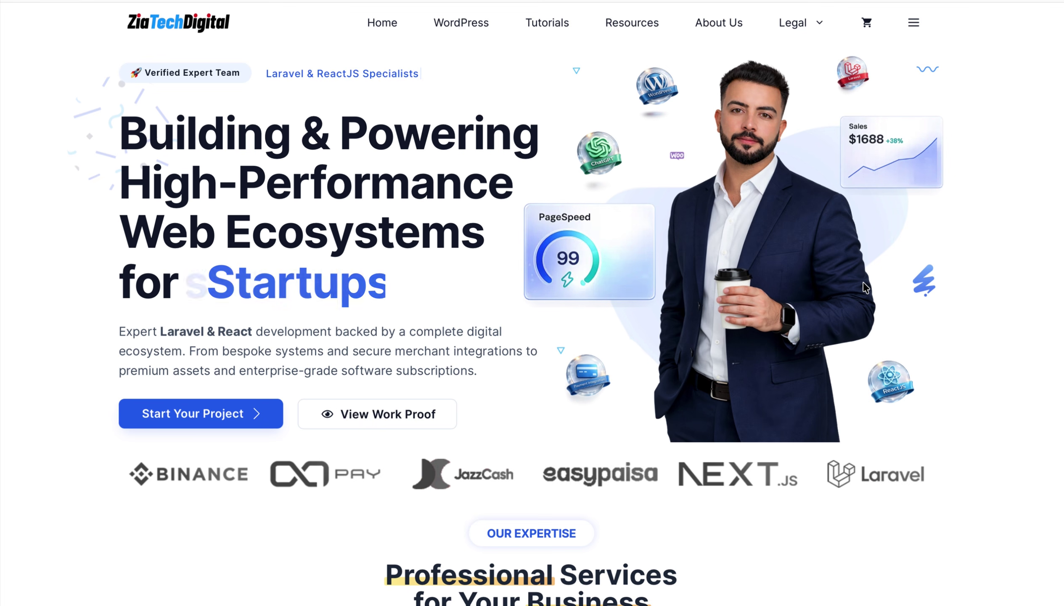
- Advance the services carousel past Digital Assets, Premium Access, Domain & Hosting and Web Development to eCommerce Setup
scroll(863, 284, down, 10)
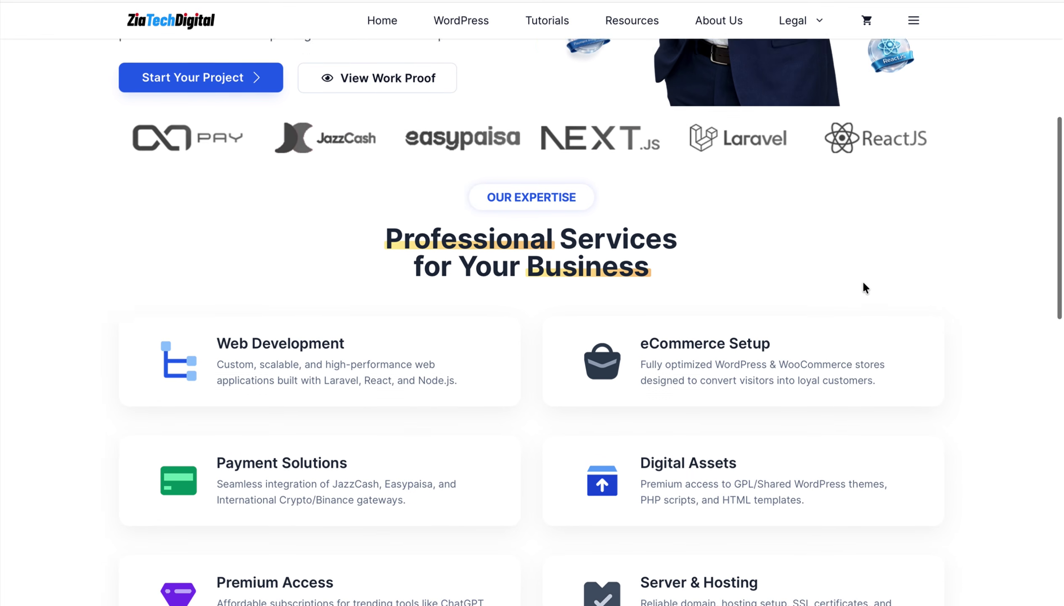
scroll(863, 284, down, 6)
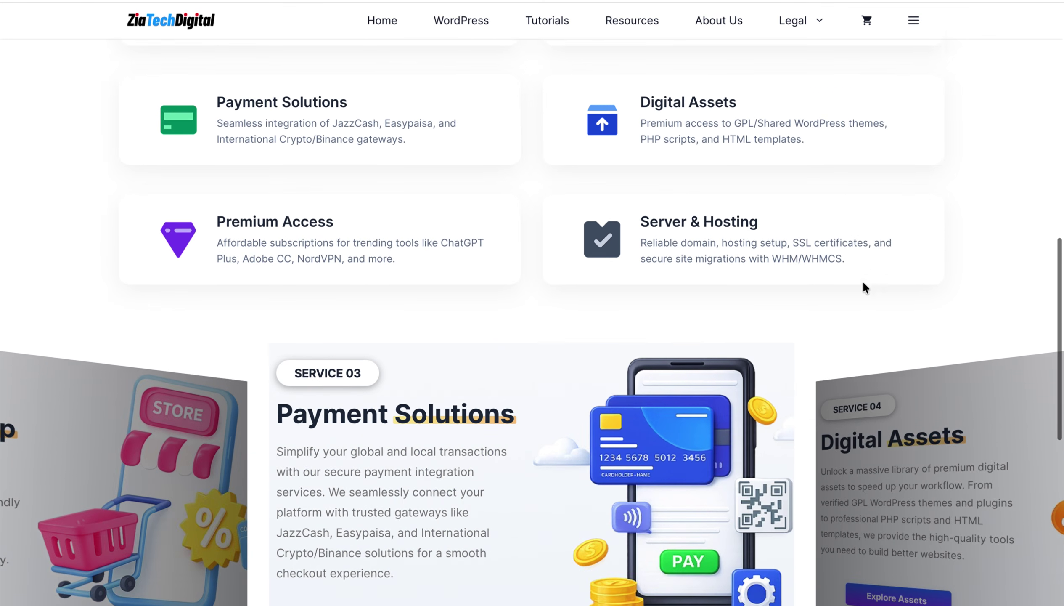
scroll(863, 283, down, 2)
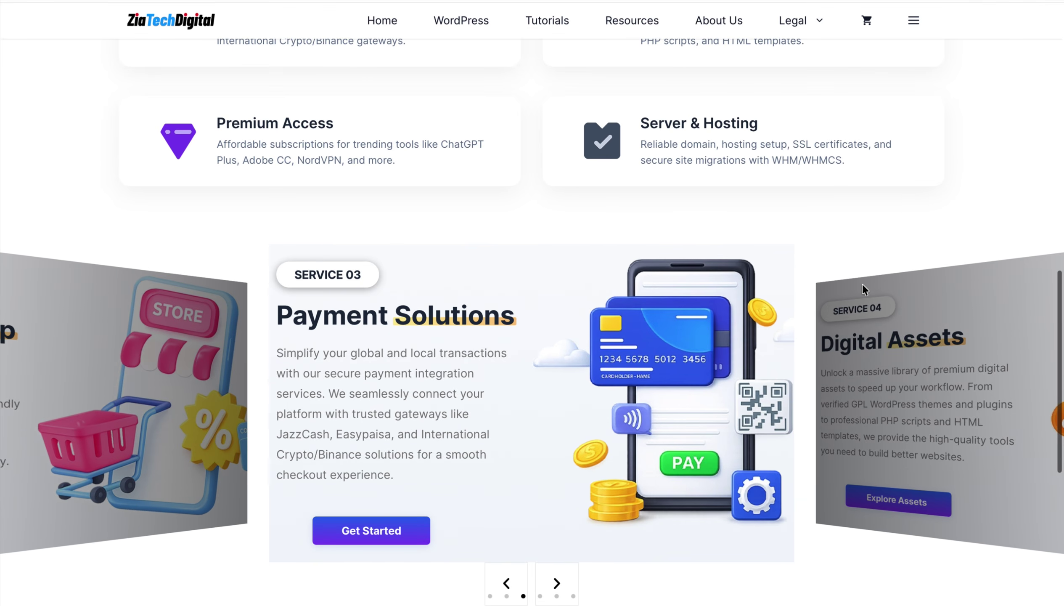
click(557, 583)
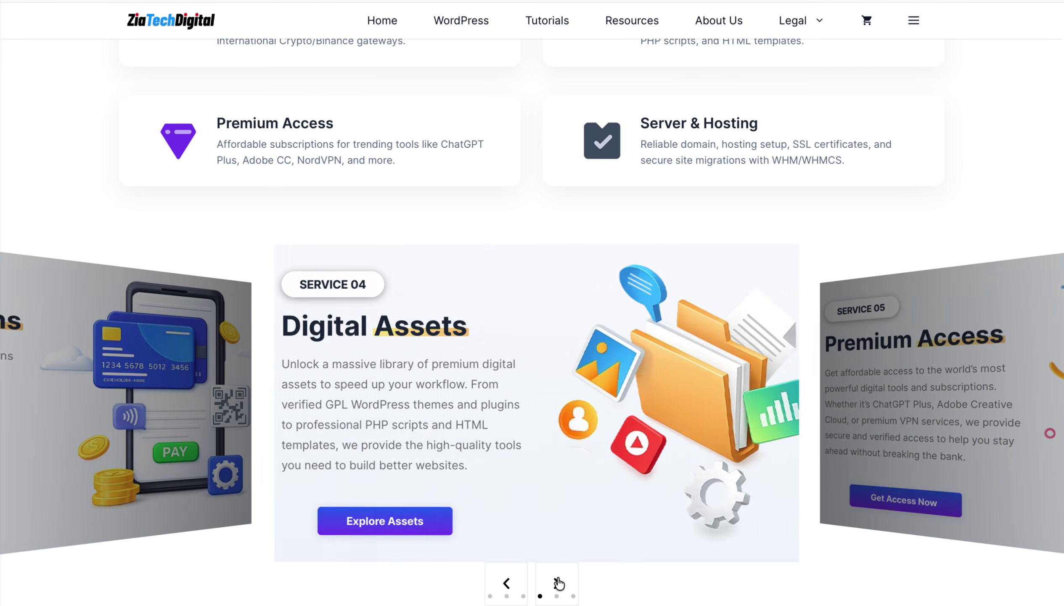
click(558, 583)
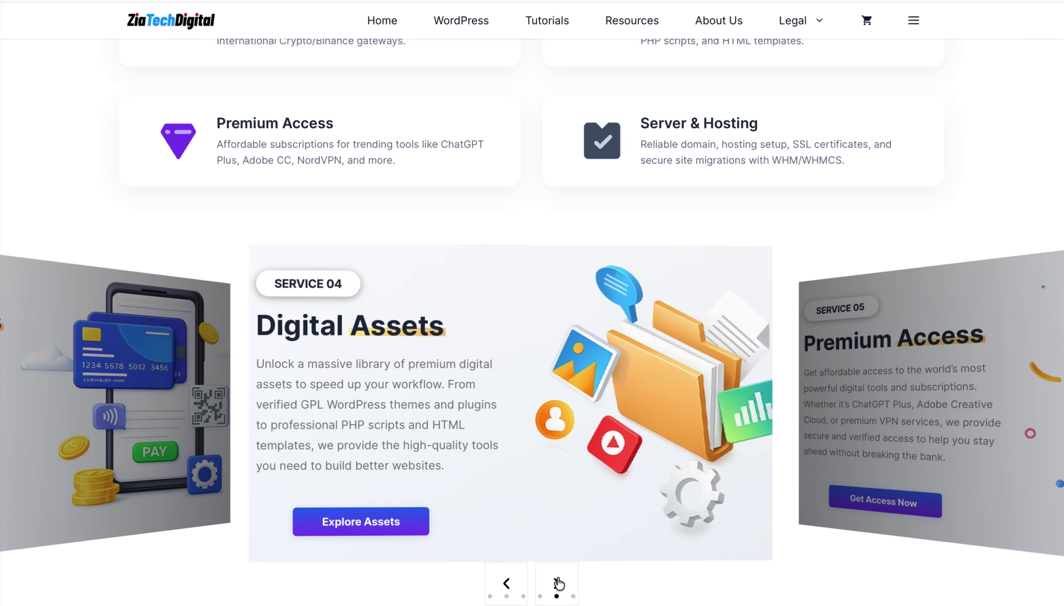
click(558, 583)
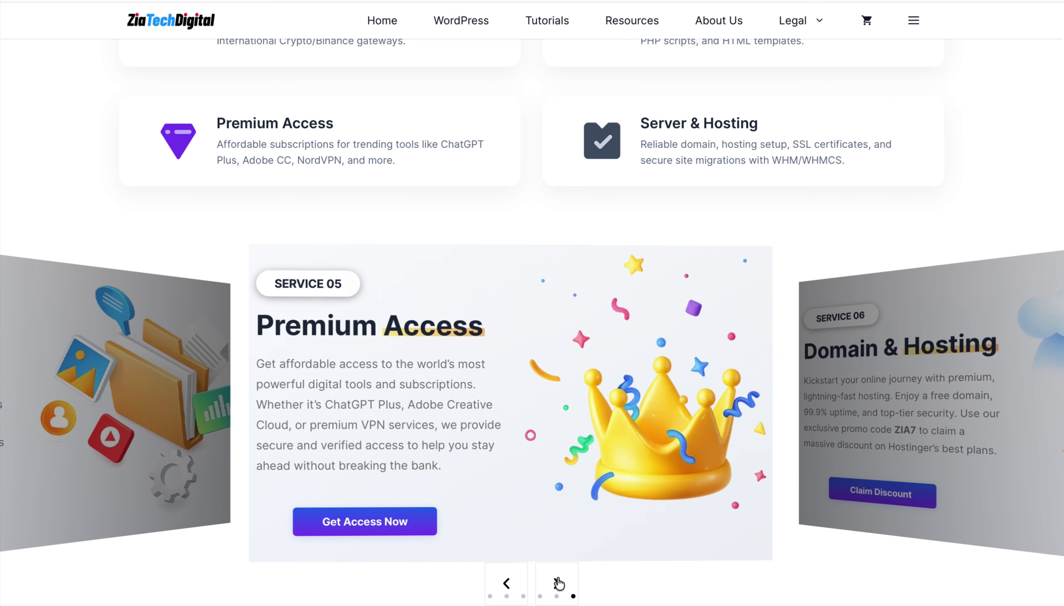
click(558, 583)
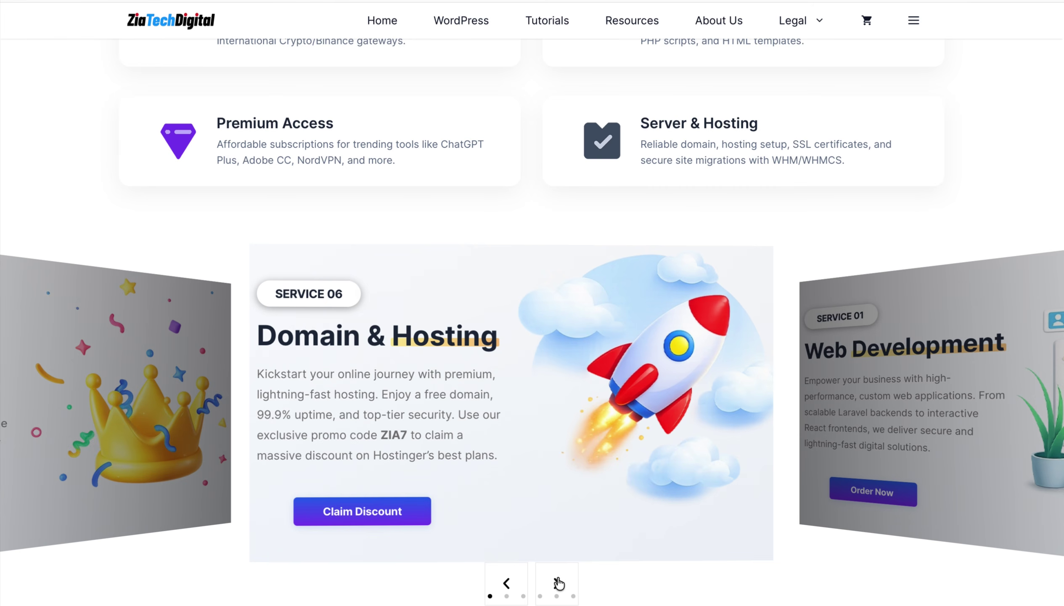
click(558, 583)
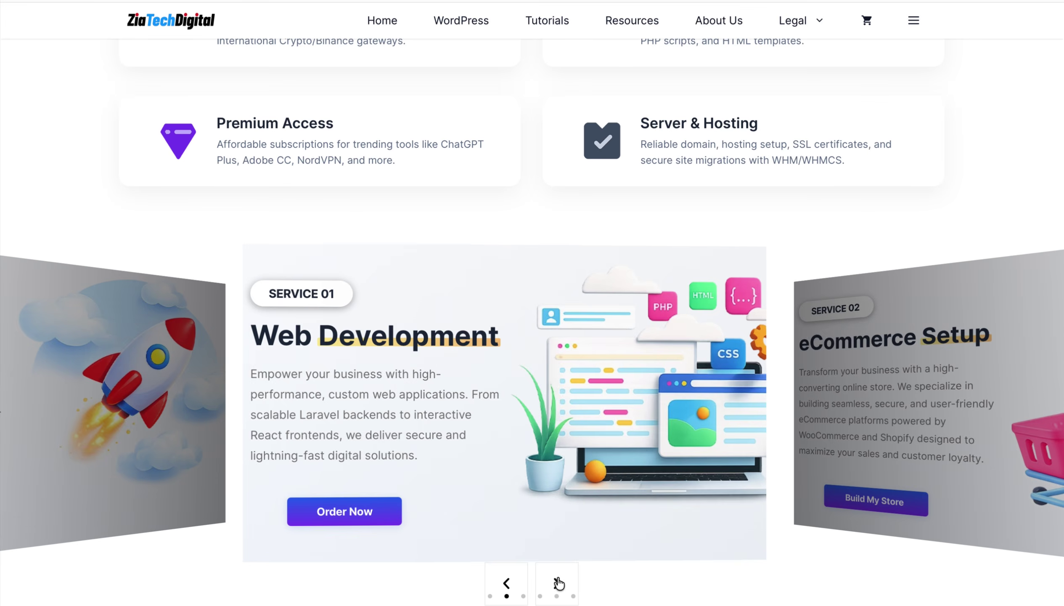
click(558, 583)
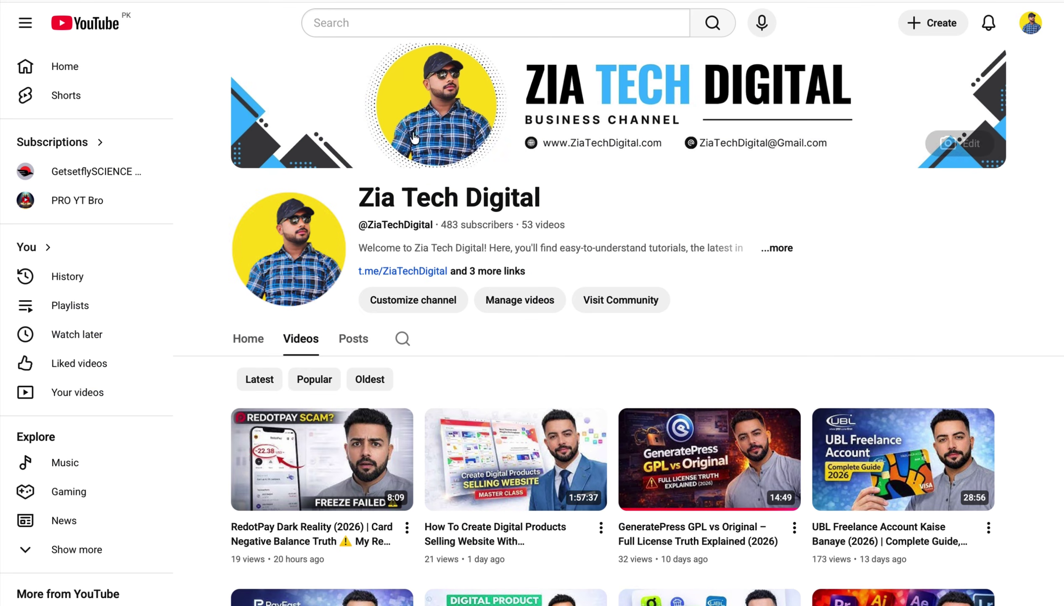
- Scroll through the Zia Tech Digital channel's Videos tab to look over its uploads
scroll(688, 376, down, 1)
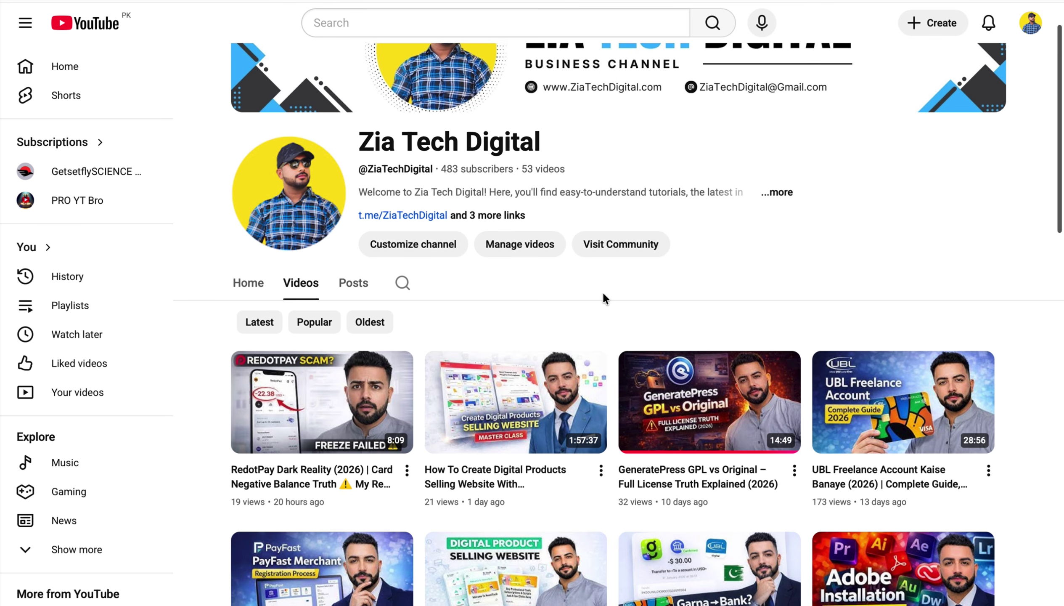
scroll(602, 291, down, 12)
scroll(603, 294, down, 8)
scroll(603, 293, up, 20)
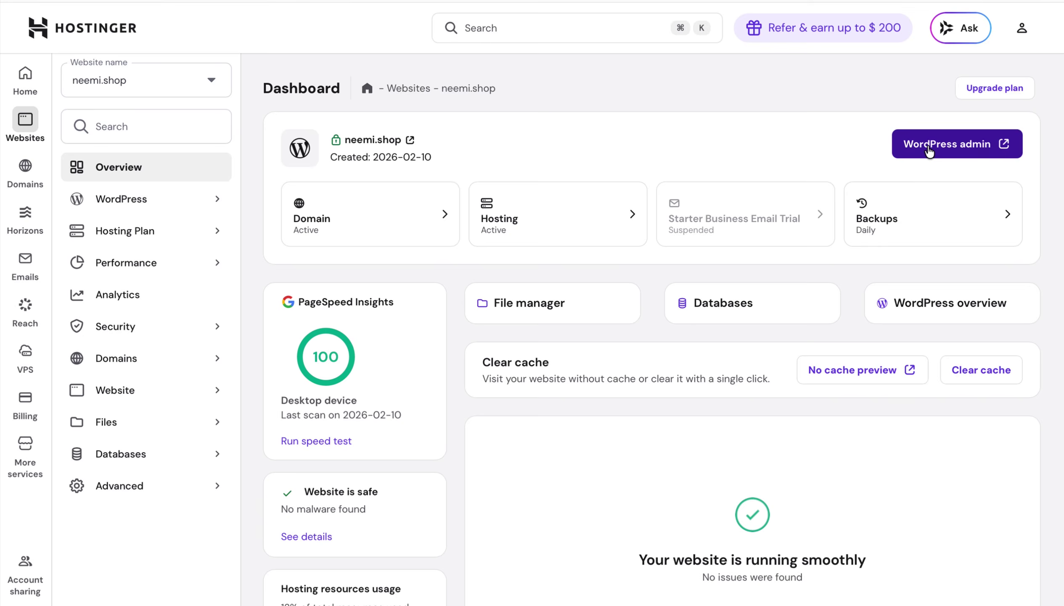
- Open the neemi.shop WordPress admin from hPanel, then browse the storefront Shop page of 36 products
click(928, 146)
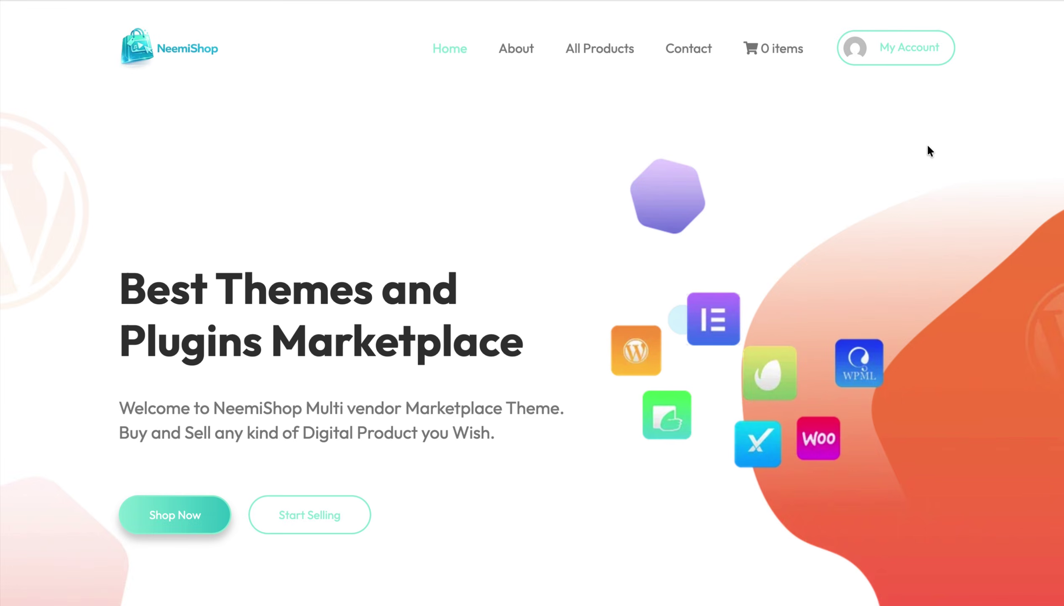
scroll(559, 360, down, 8)
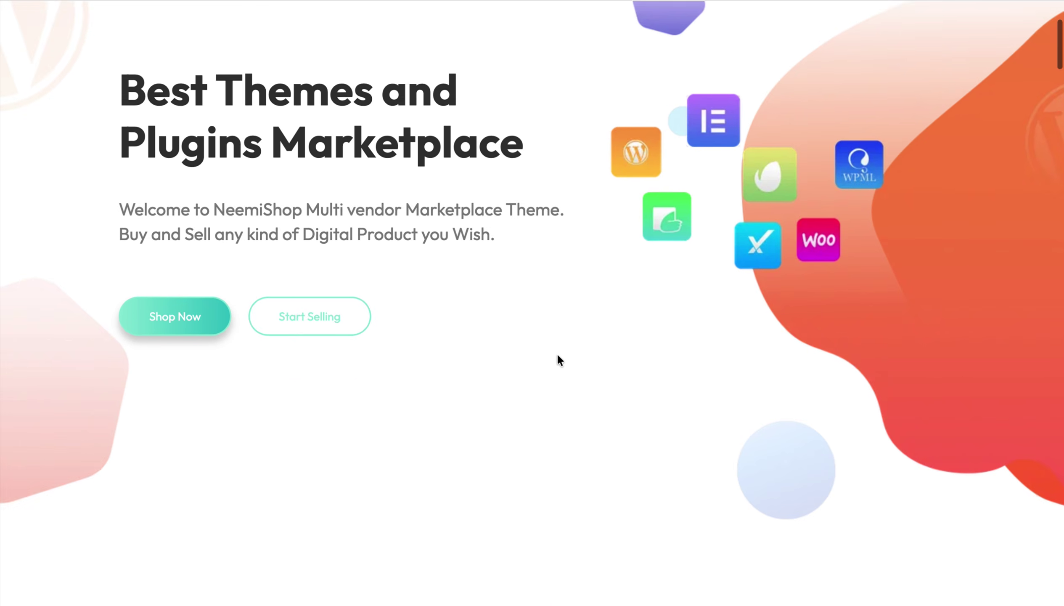
scroll(558, 360, down, 11)
scroll(558, 361, up, 20)
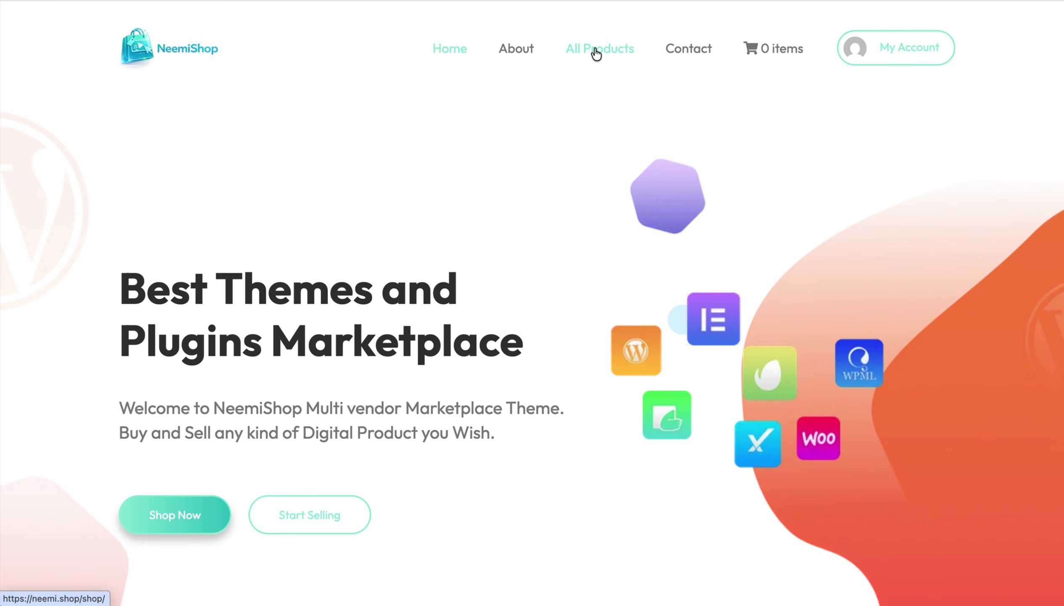
click(594, 45)
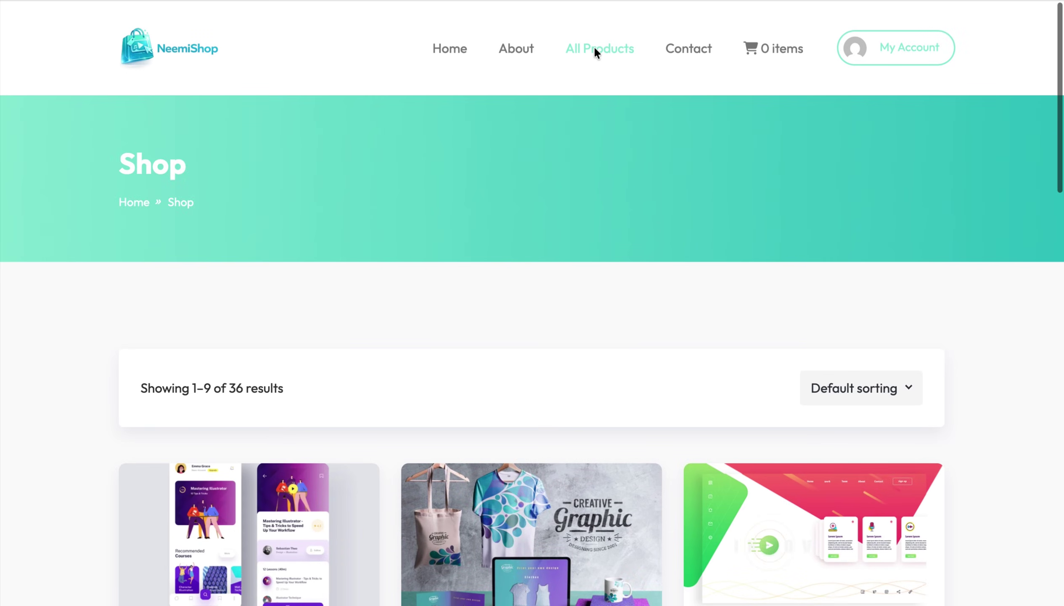
scroll(594, 48, down, 7)
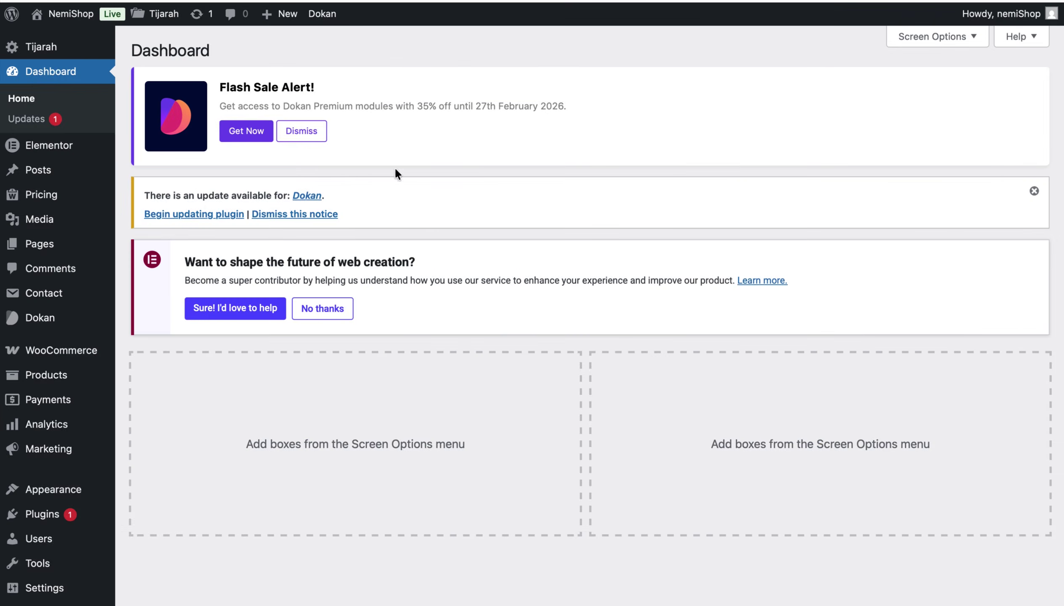
- In WooCommerce General settings, search 'pk', choose Pakistani rupee (PKR) as currency, and save
mouse_move(83, 352)
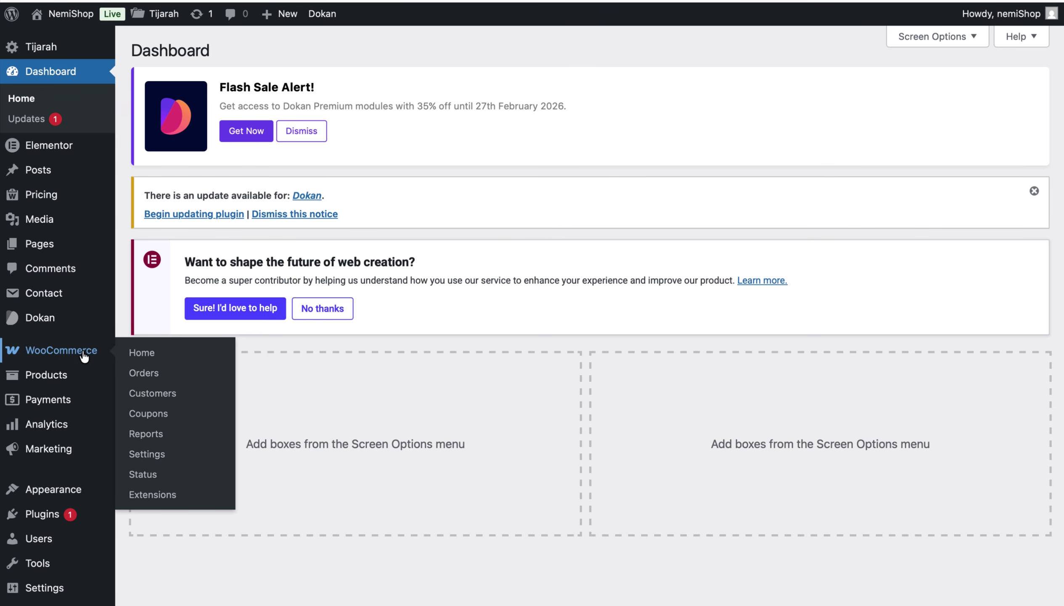
click(163, 455)
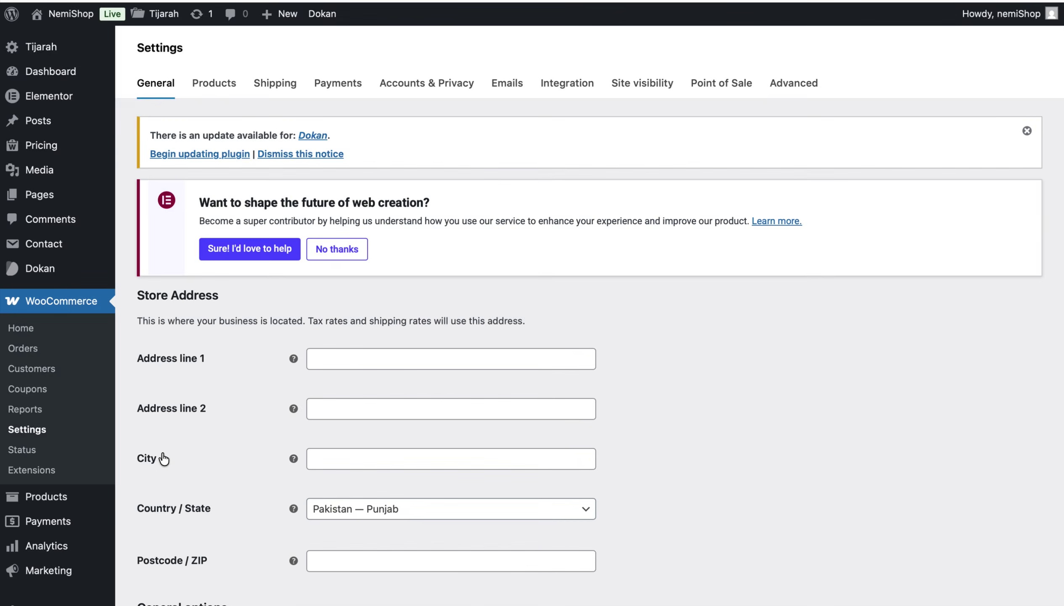
scroll(474, 561, down, 15)
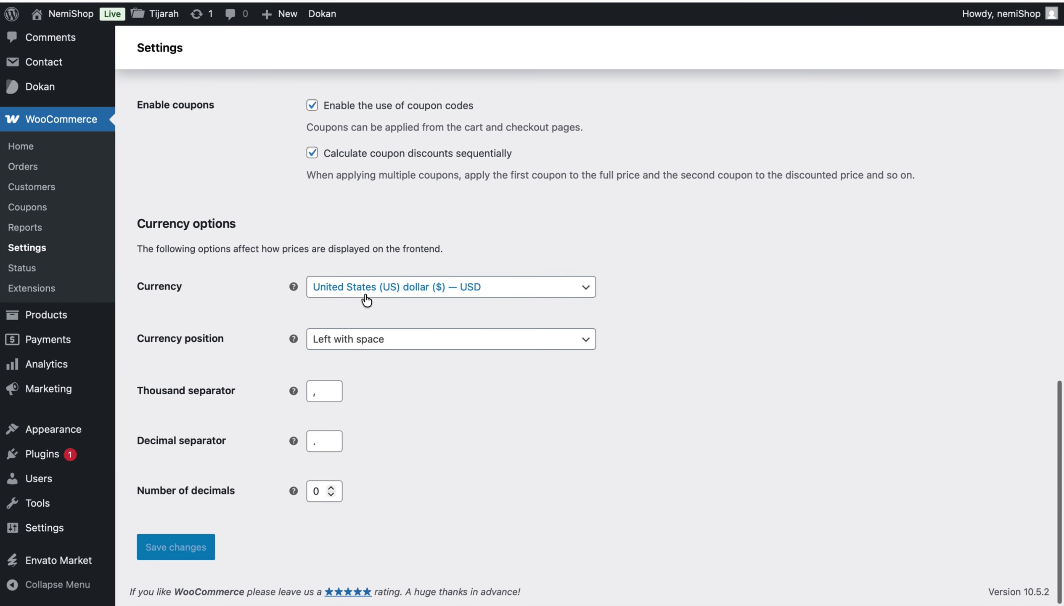
click(363, 290)
click(352, 313)
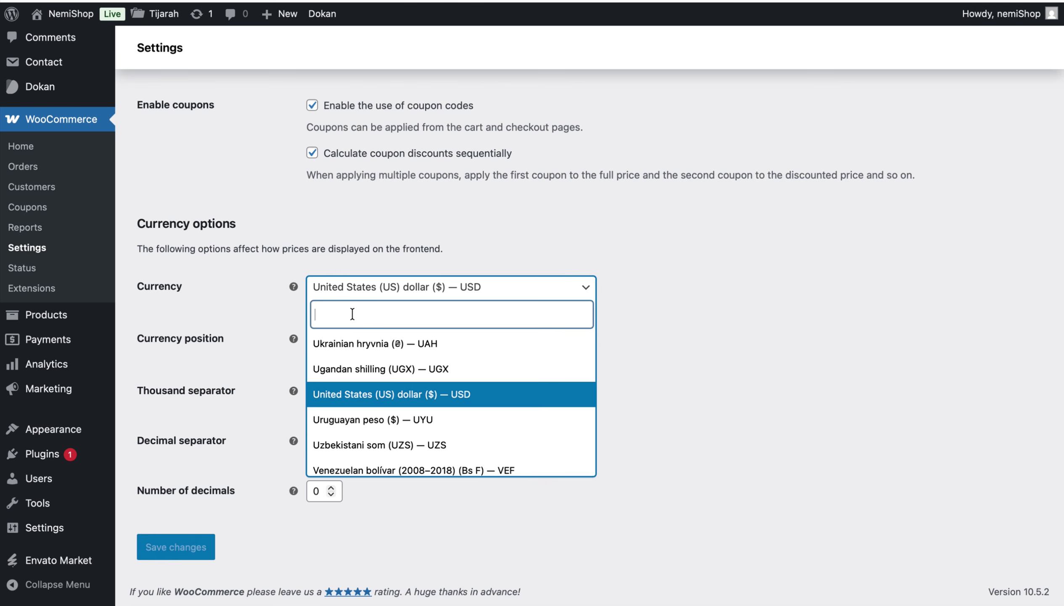
text(pk)
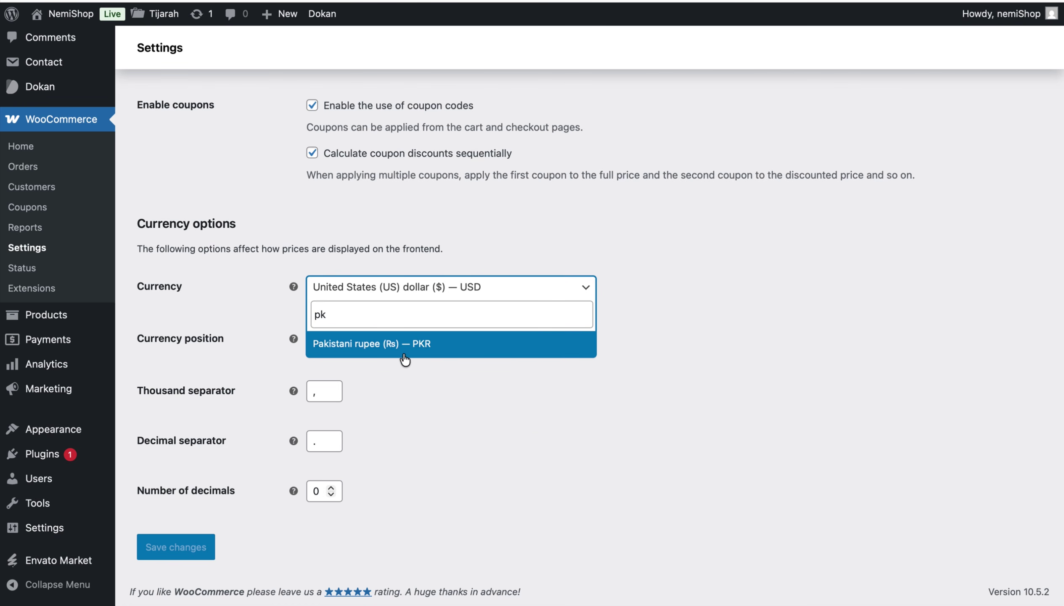
click(407, 349)
click(181, 549)
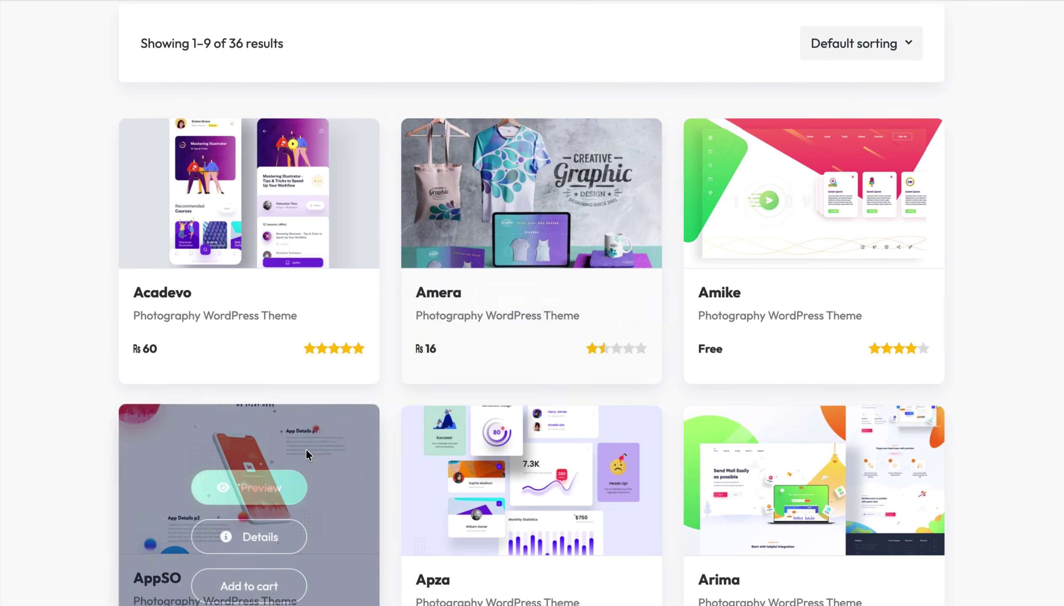
- Find the Apza theme (₨ 49) in the Shop grid and add it to the cart
scroll(396, 354, down, 10)
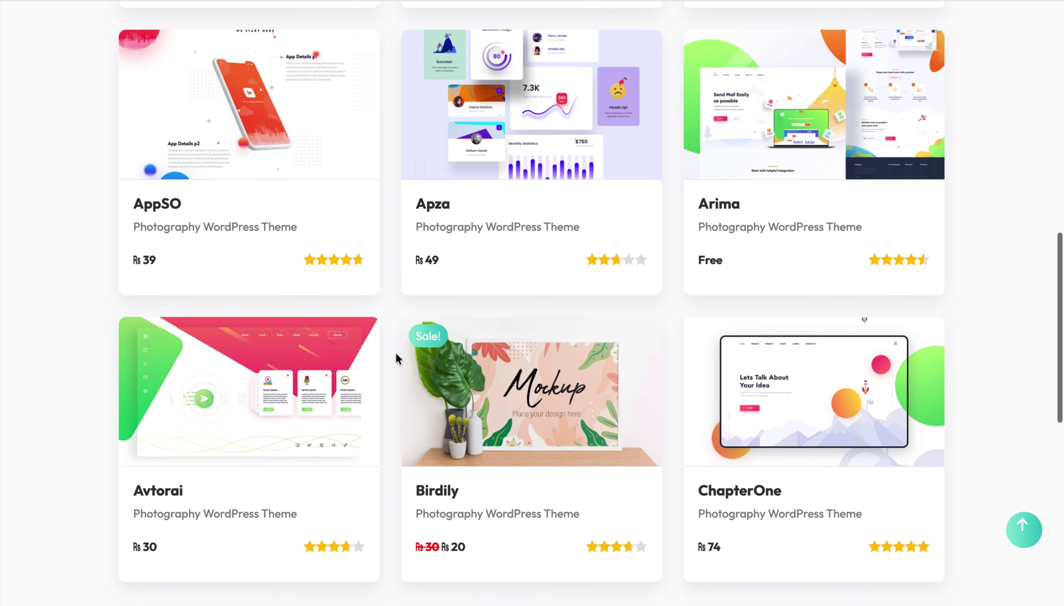
scroll(396, 356, down, 1)
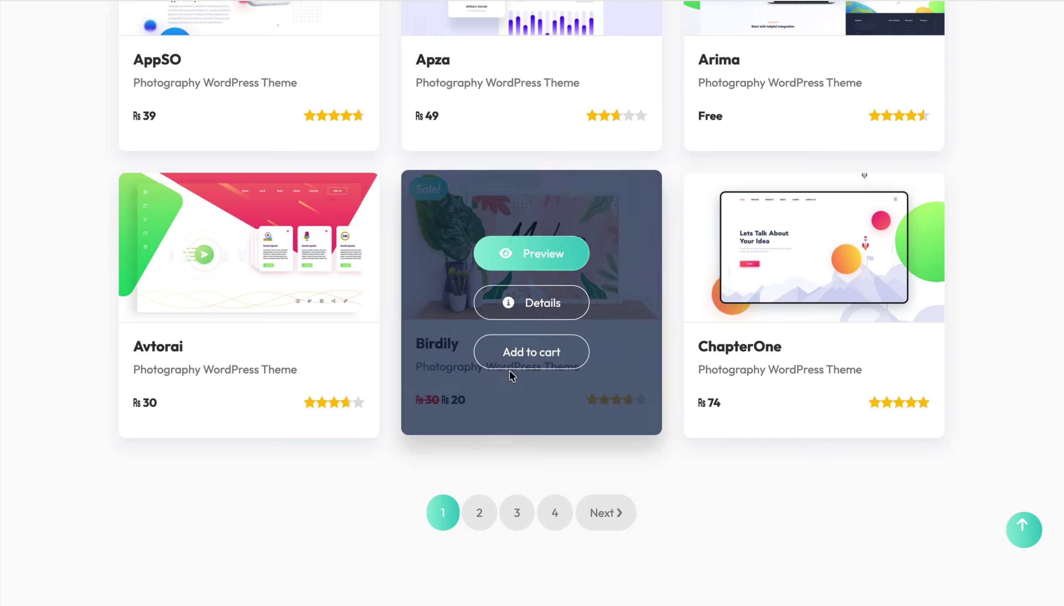
scroll(524, 256, up, 7)
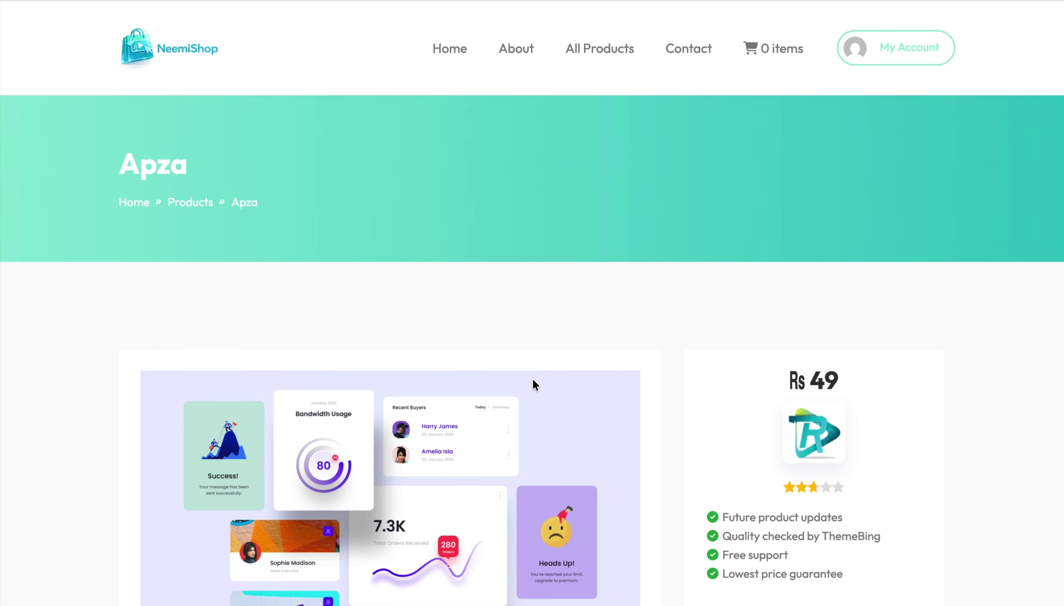
scroll(695, 299, down, 8)
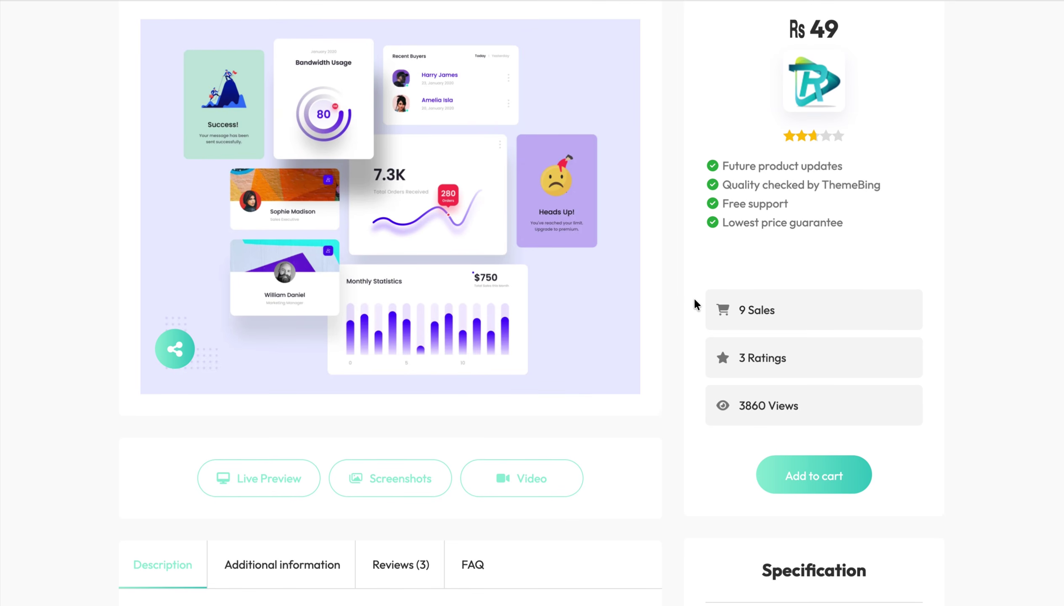
scroll(694, 297, down, 3)
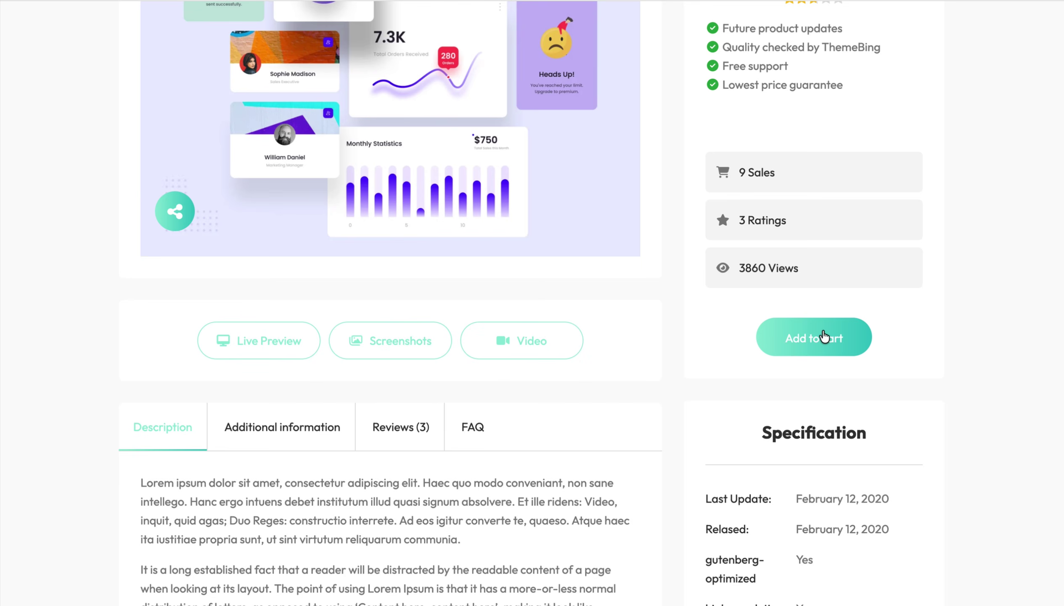
click(824, 336)
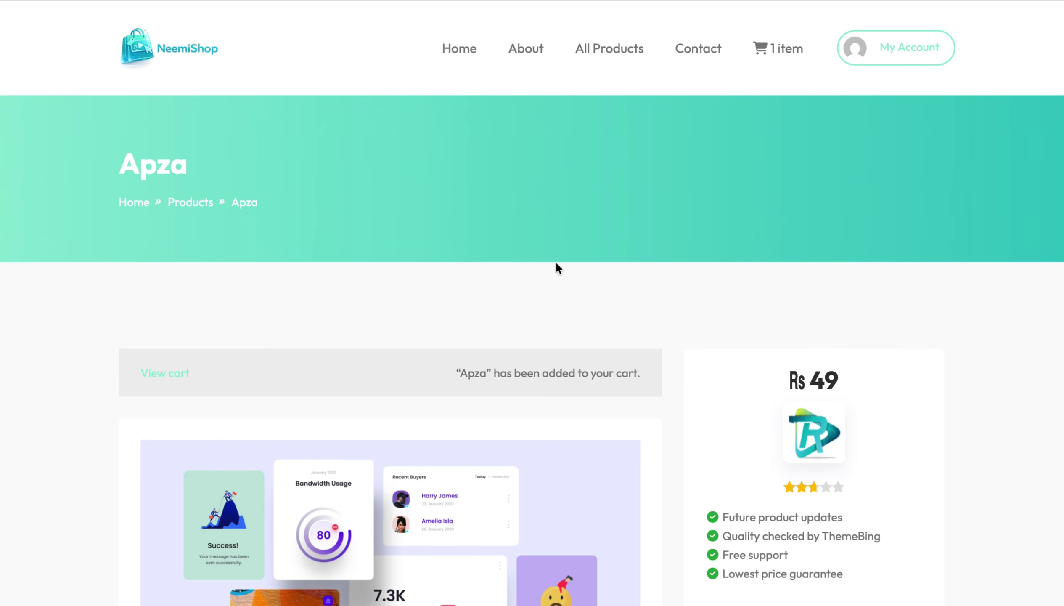
- On the cart page, apply coupon ZiaTechDigital and check the total is ₨ 29
click(160, 377)
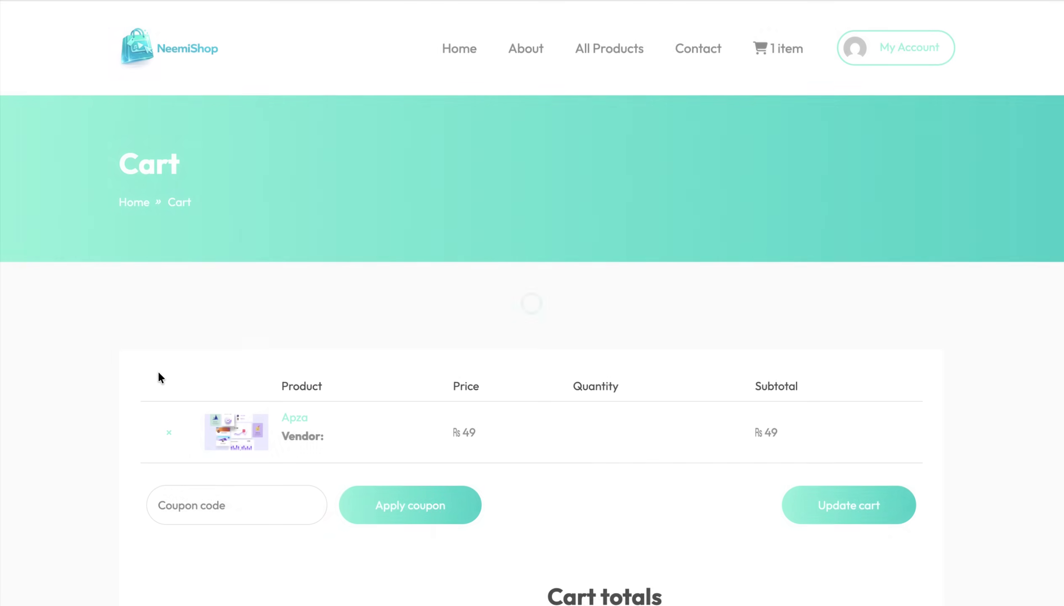
scroll(159, 378, down, 5)
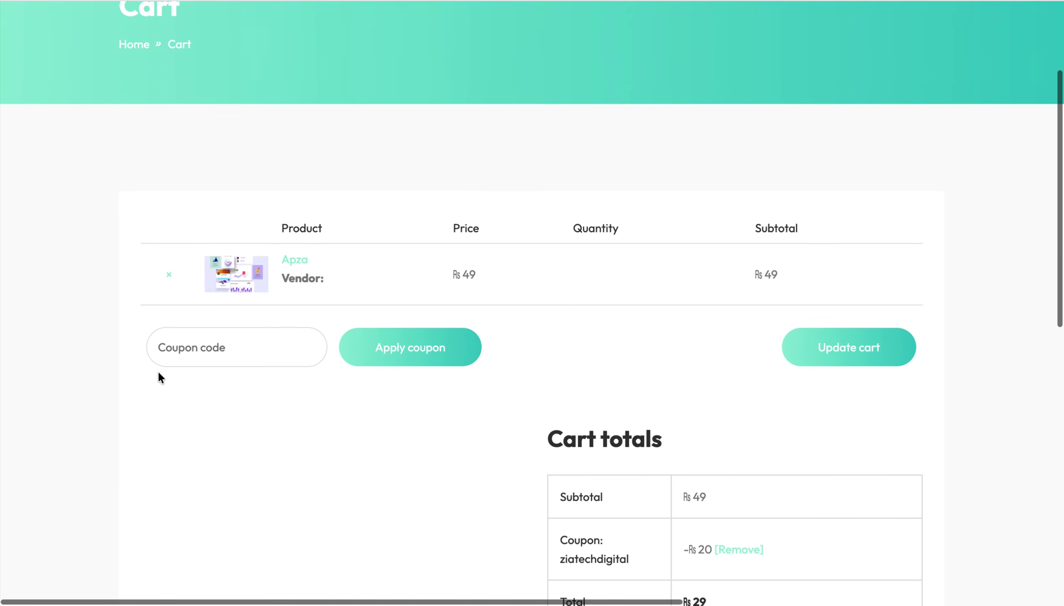
click(196, 290)
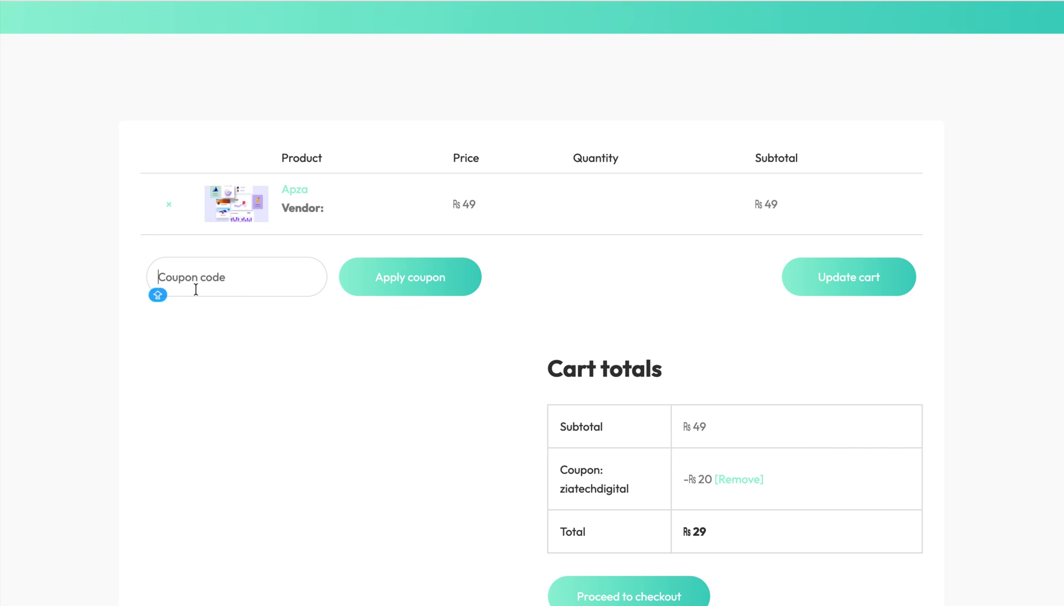
text(ZiaTe)
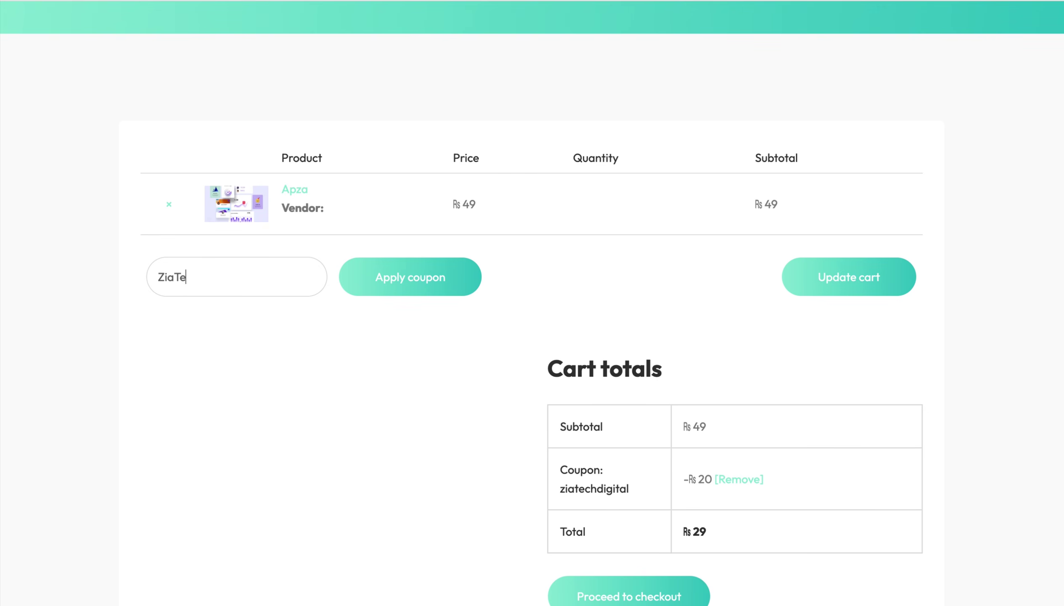
text(chDigital)
click(418, 283)
scroll(417, 283, down, 5)
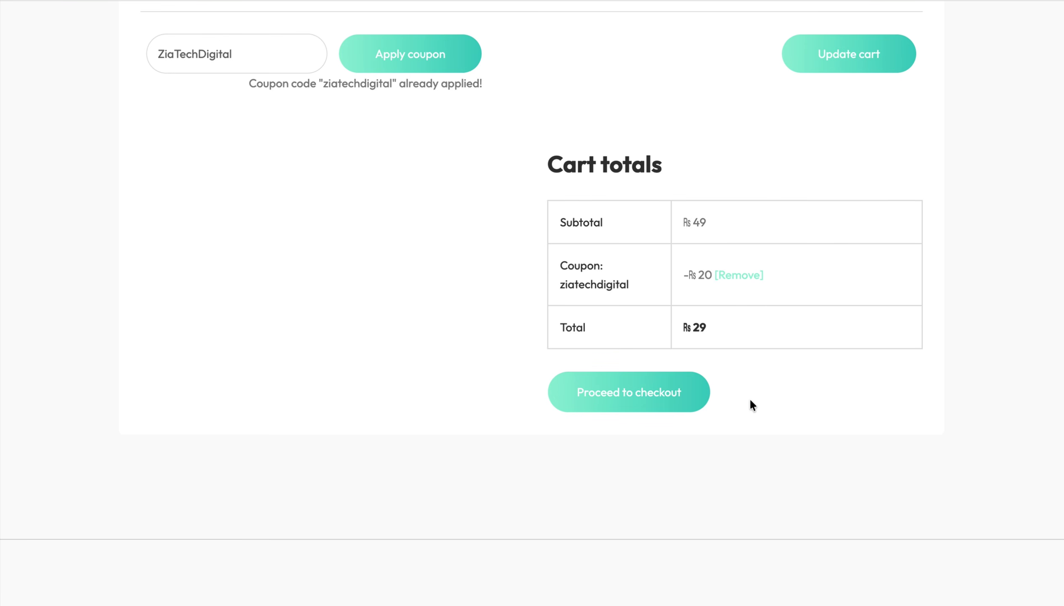
scroll(751, 401, up, 4)
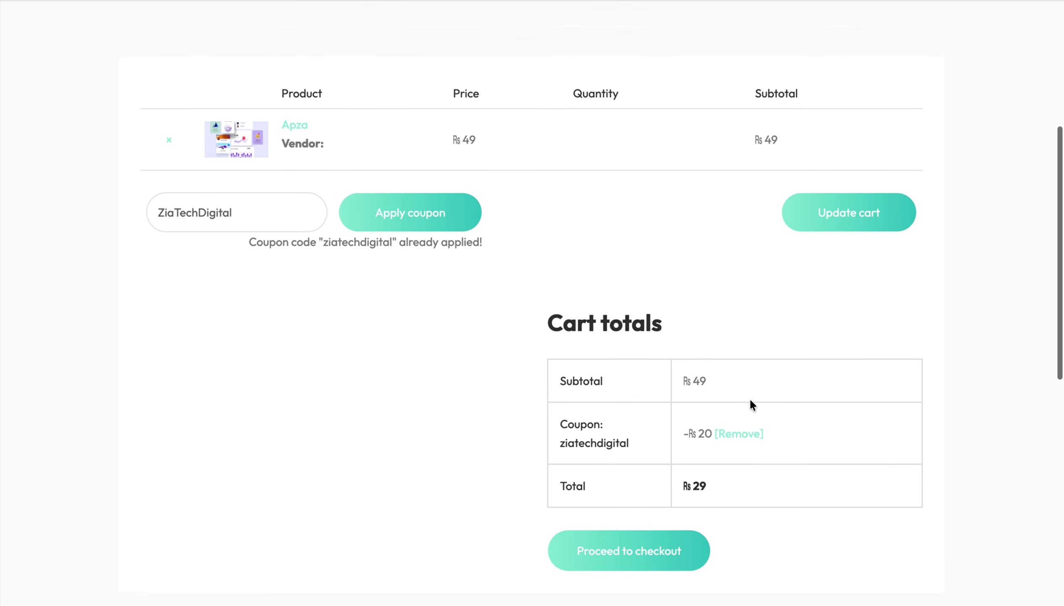
scroll(750, 401, up, 3)
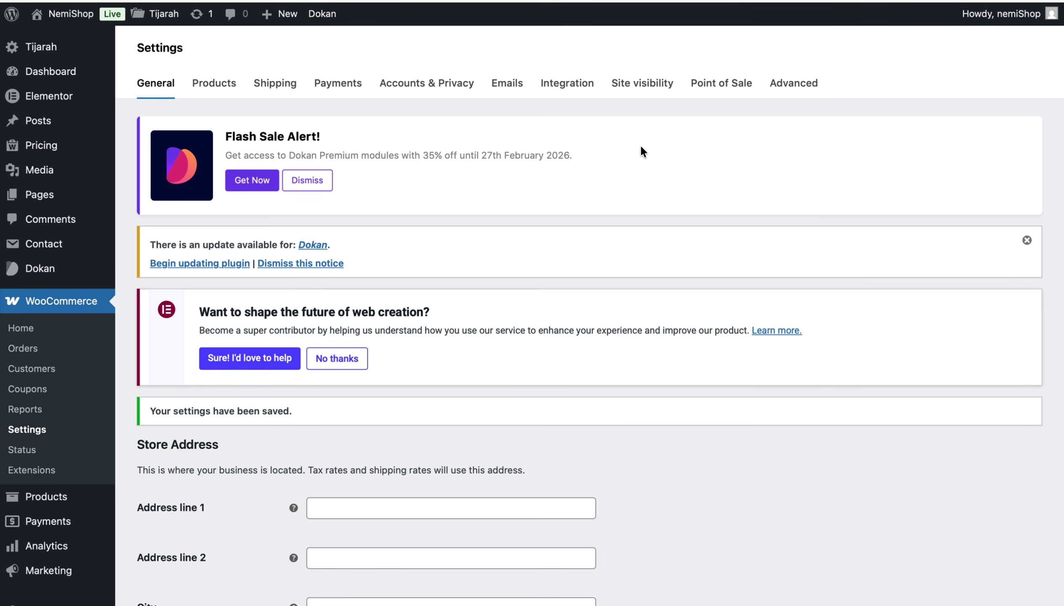
- From the neemi.shop hPanel dashboard, launch the File manager
click(60, 76)
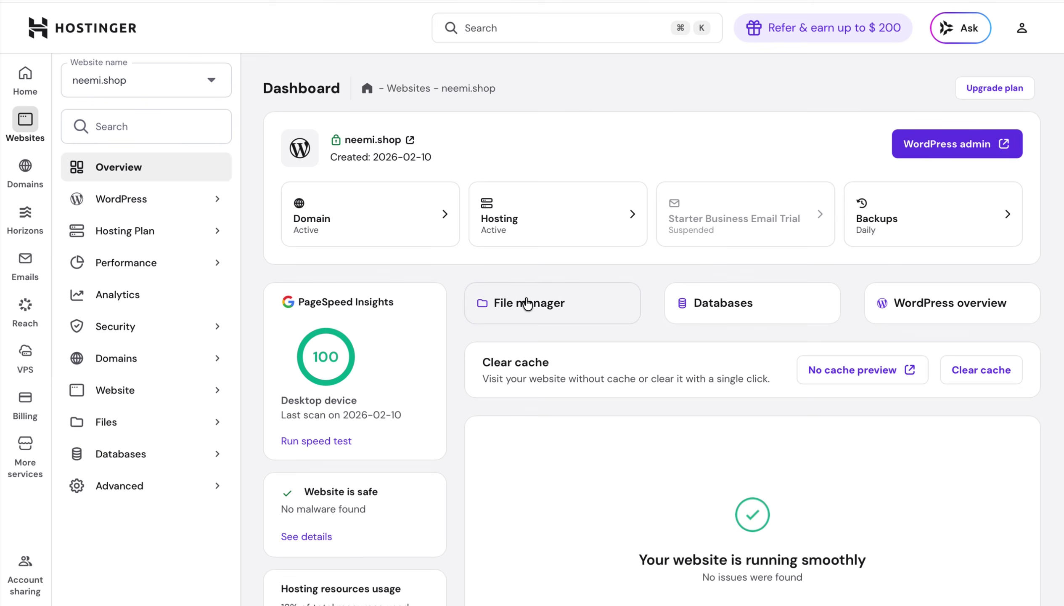
click(526, 303)
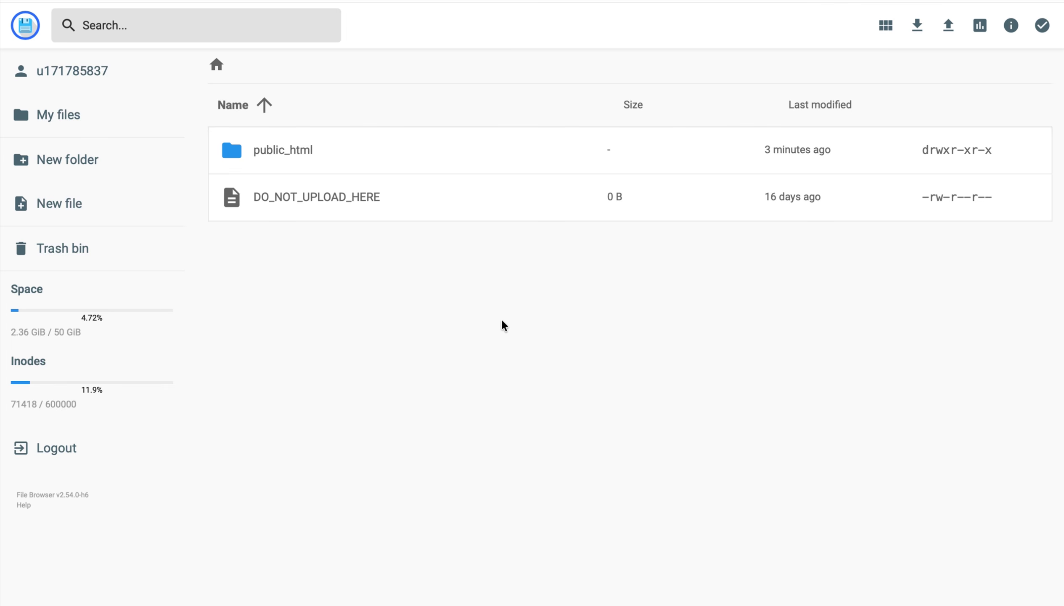
- Navigate into public_html > wp-content > plugins in the File Browser
double_click(468, 157)
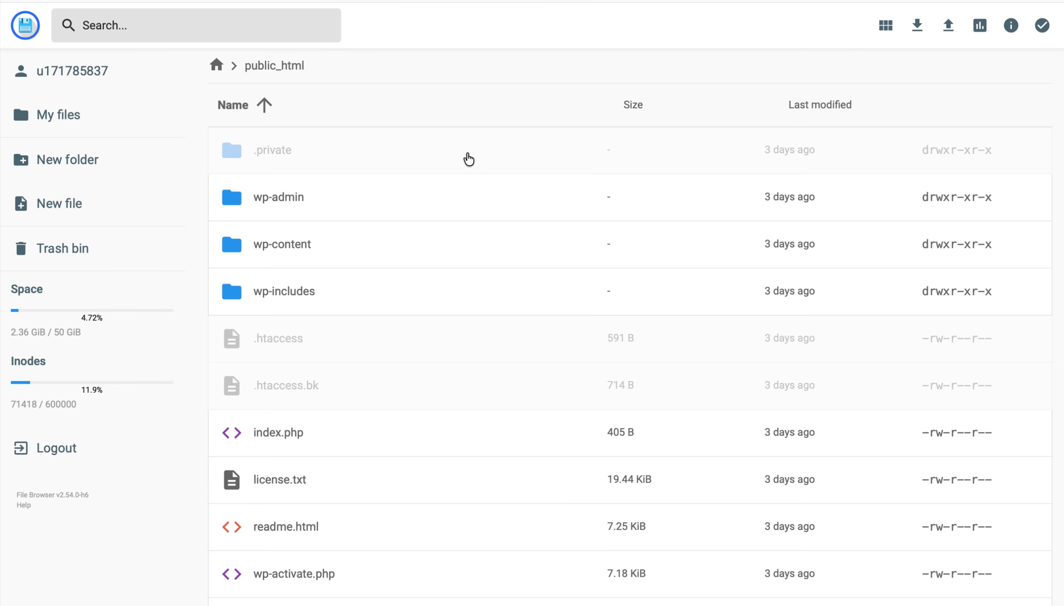
click(338, 244)
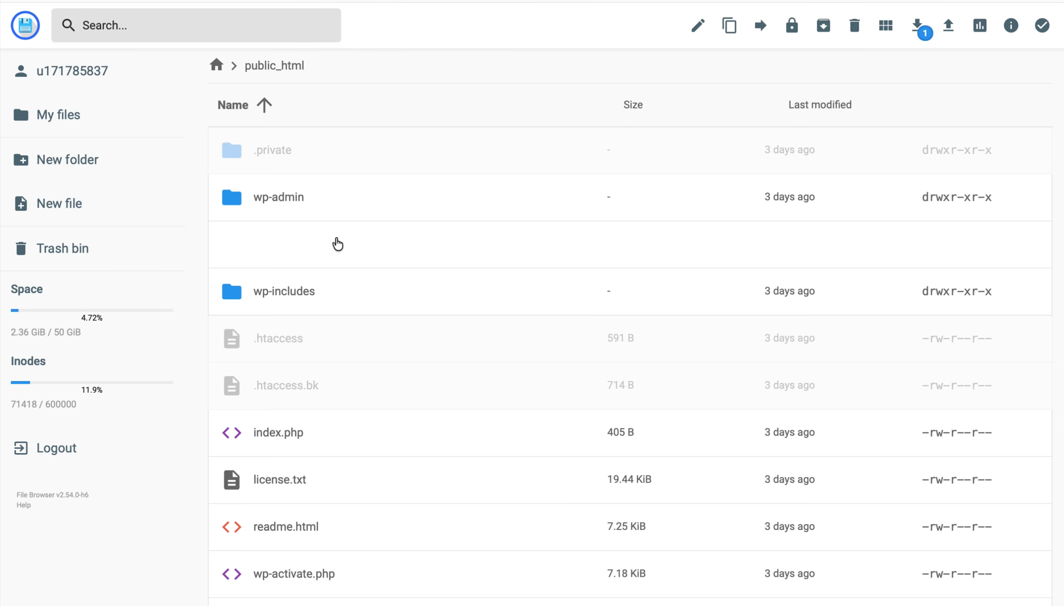
click(338, 243)
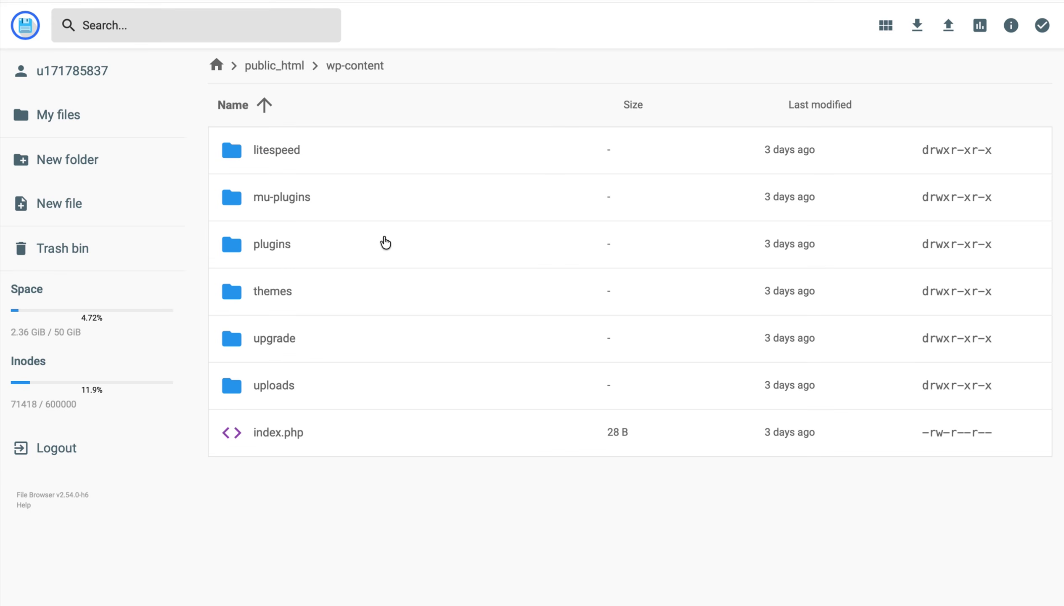
click(338, 251)
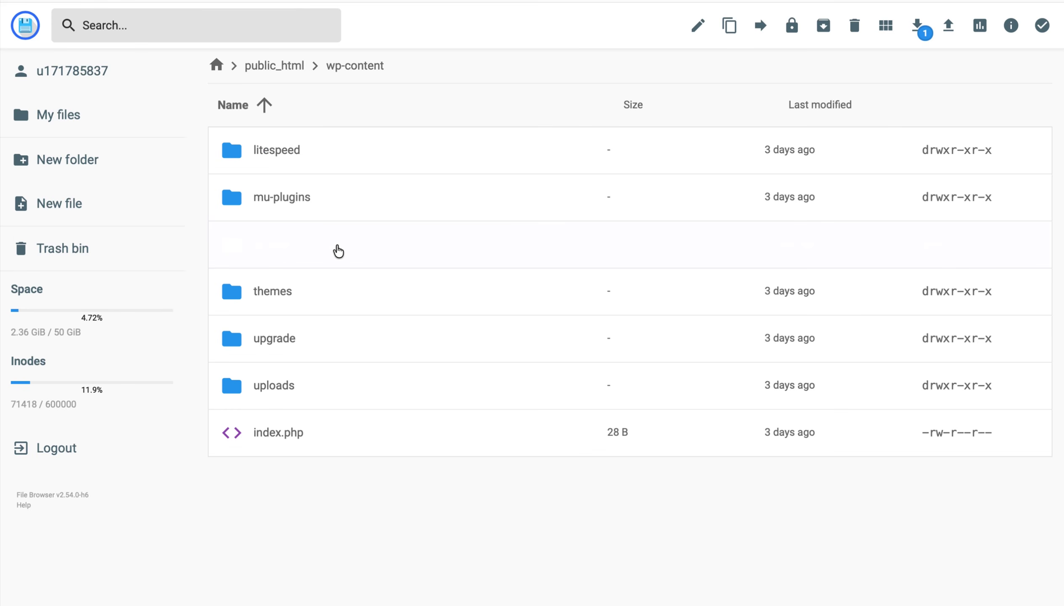
click(339, 251)
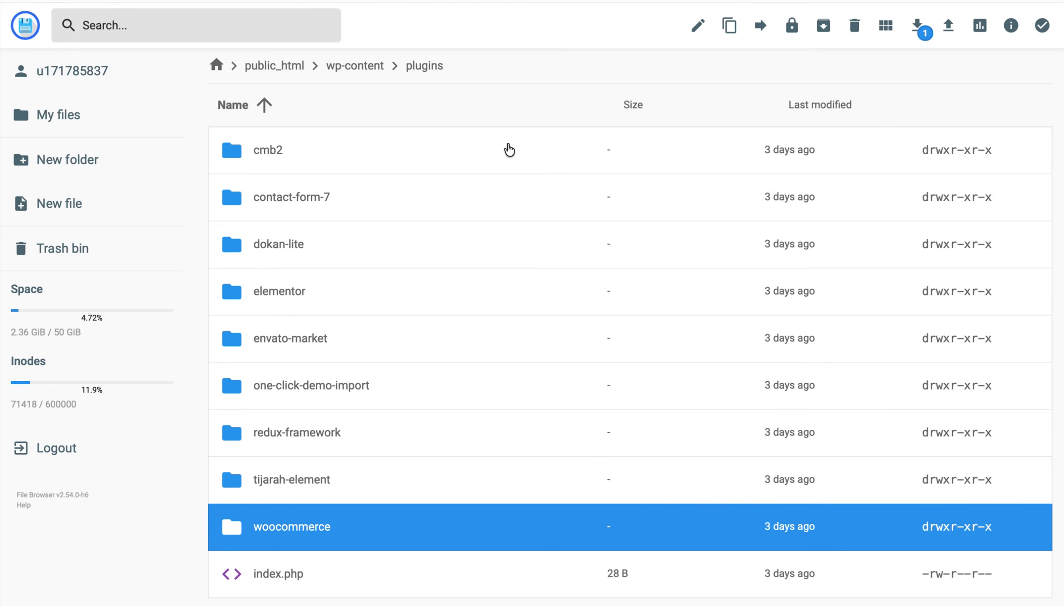
- Create a woocommerce-volzix folder inside plugins and open it
click(99, 167)
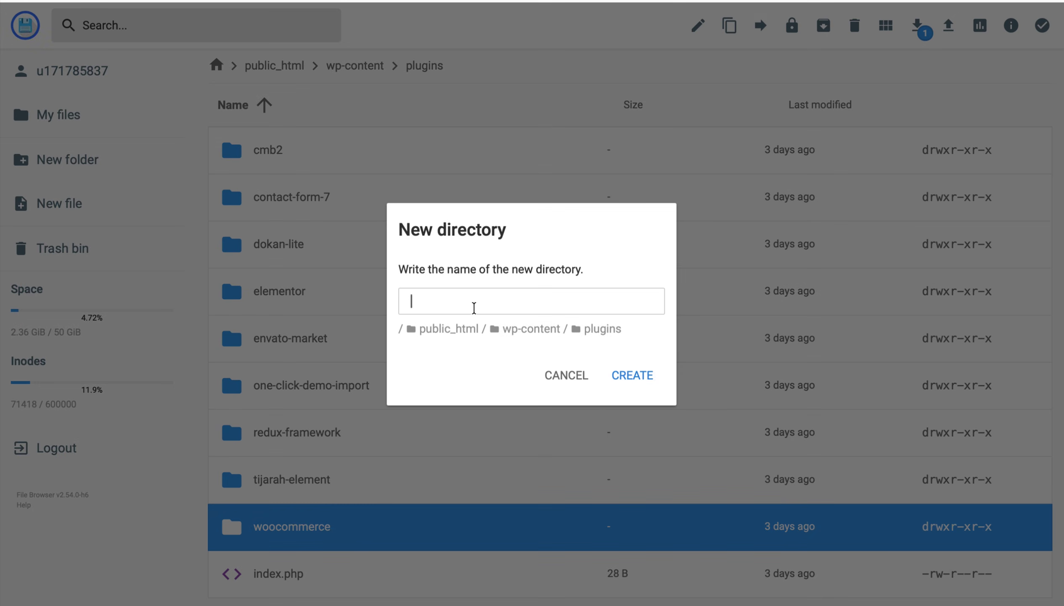
text(woocommerce-volzix)
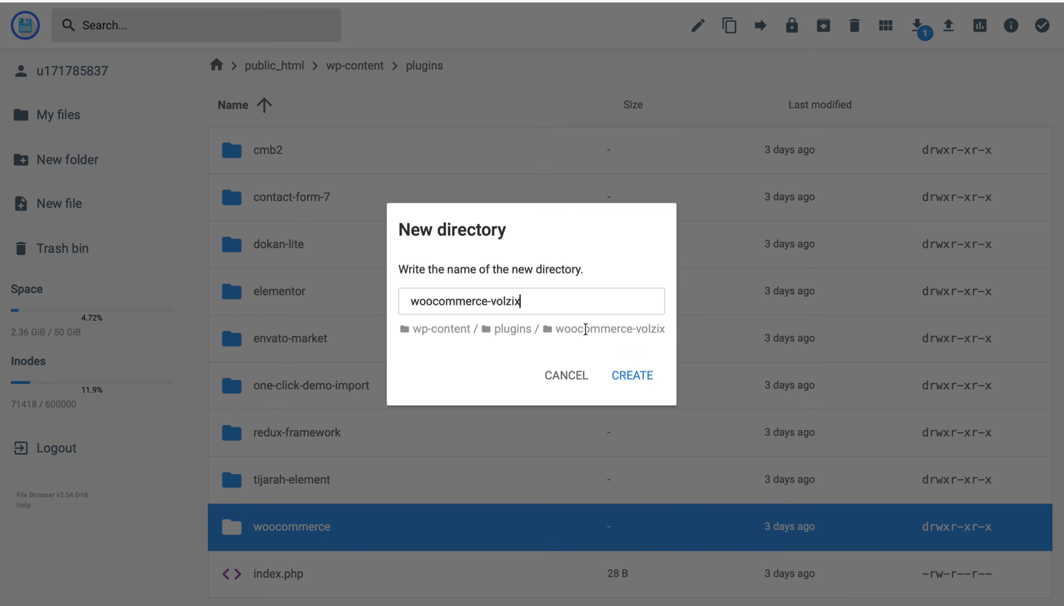
click(633, 382)
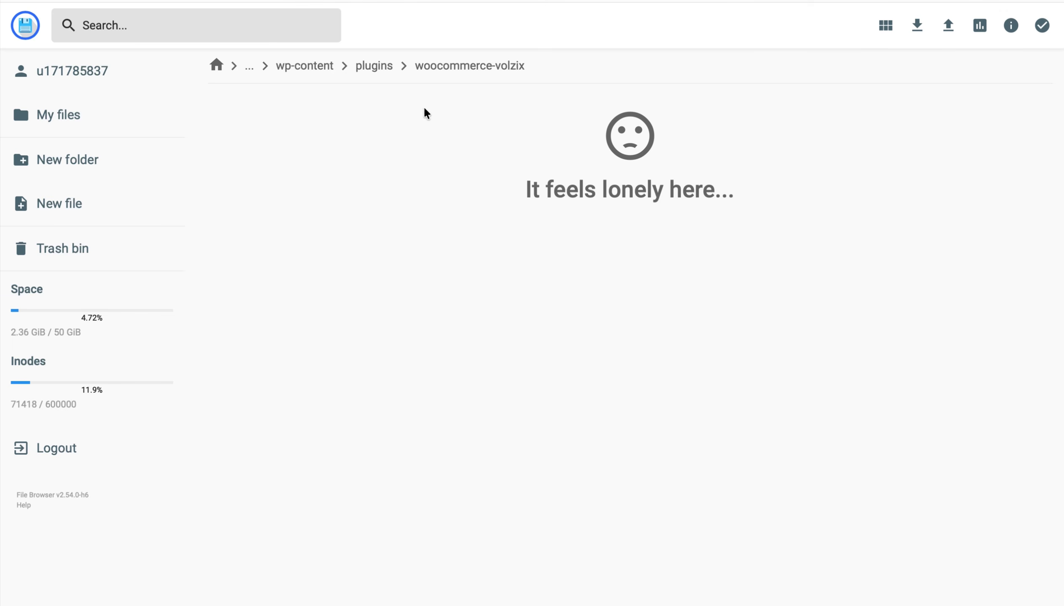
click(378, 67)
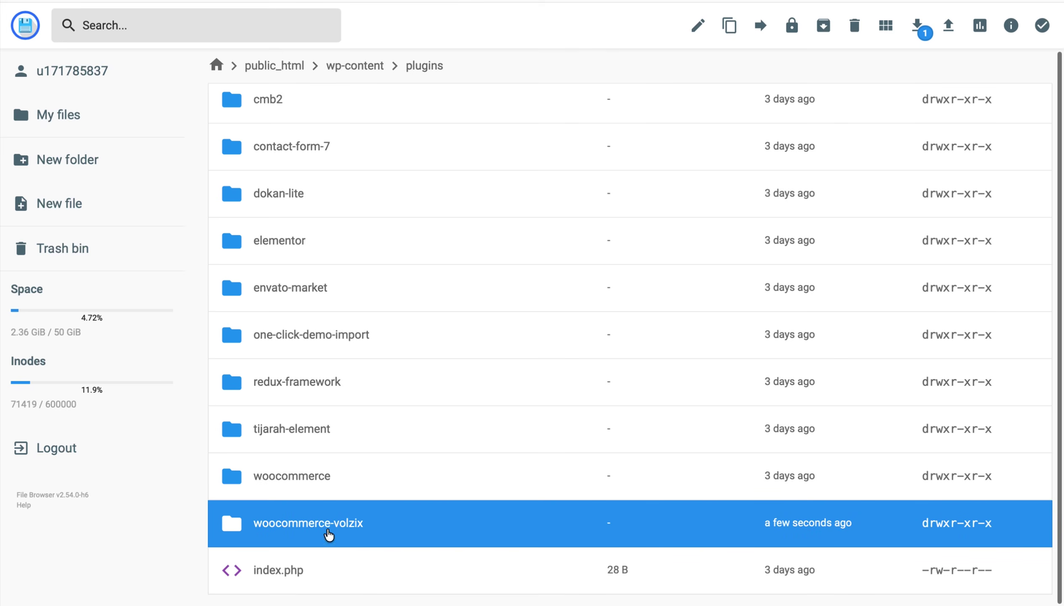
double_click(382, 529)
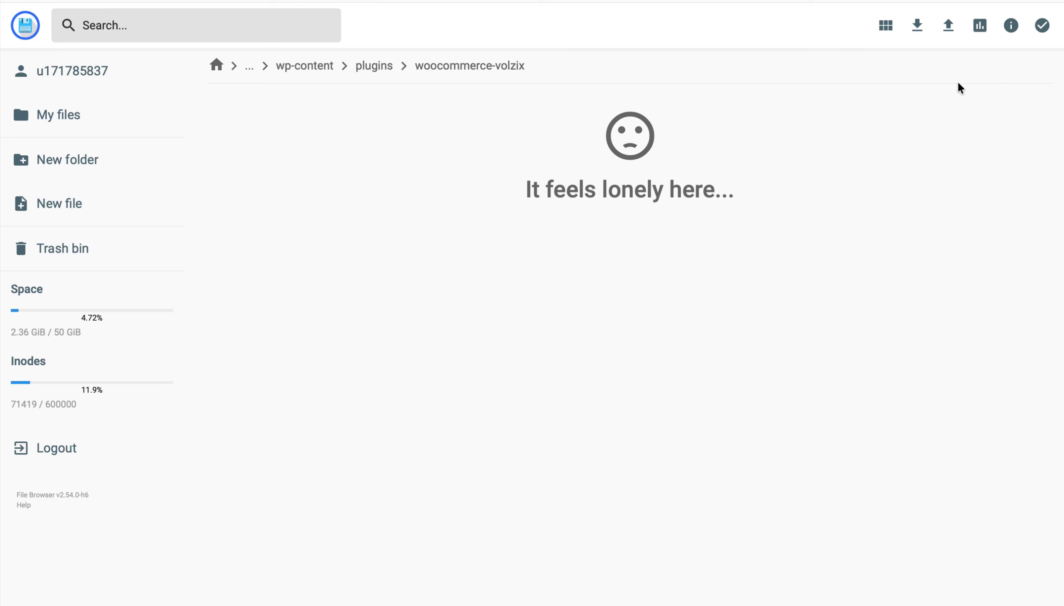
- Upload woocommerce-volzix.zip and extract it into the current folder using folder name '.'
click(956, 38)
click(474, 332)
click(806, 405)
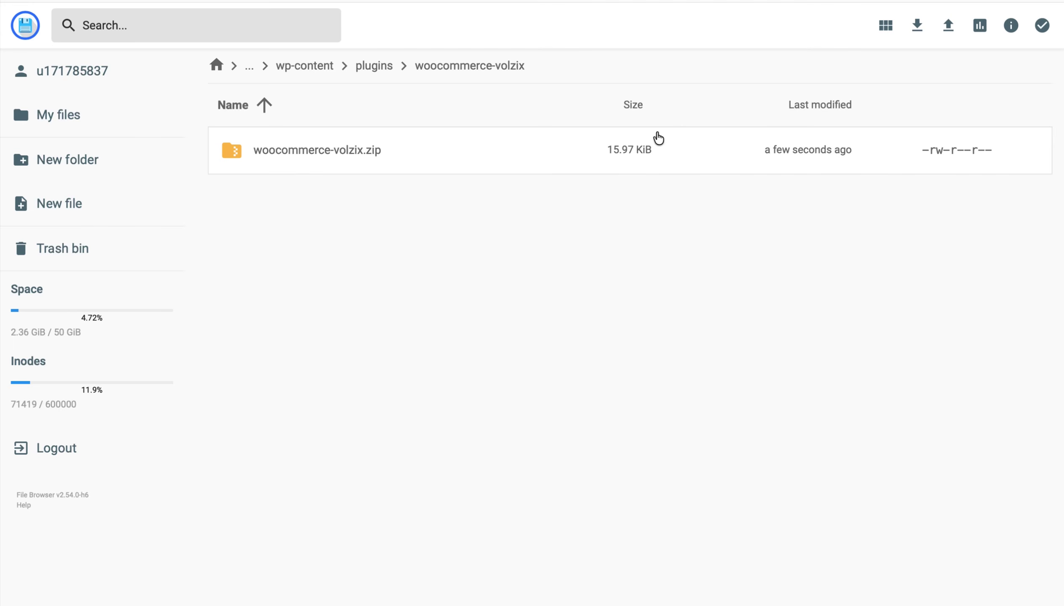
right_click(468, 152)
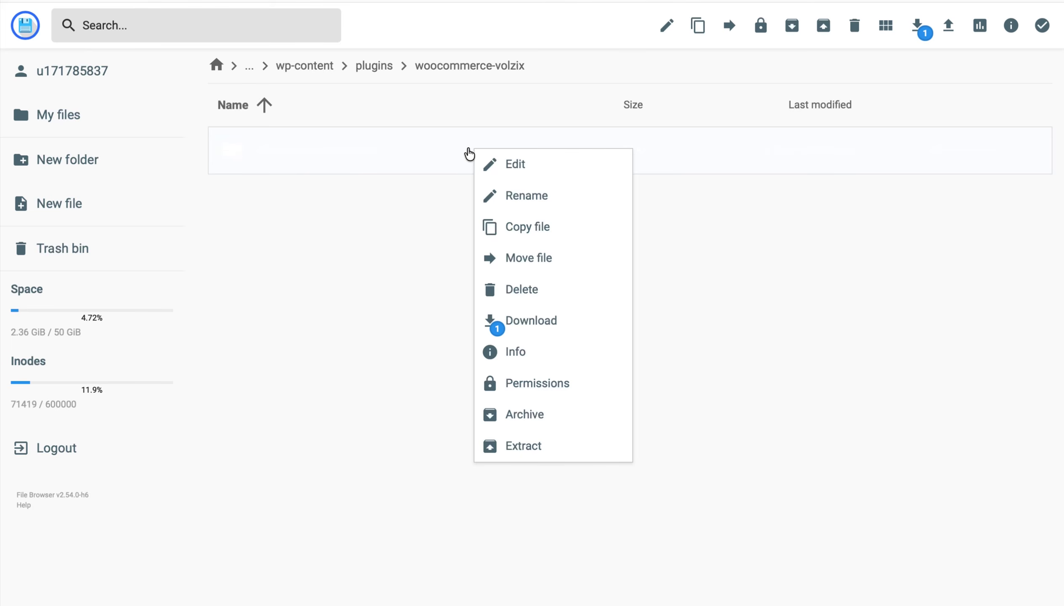
click(530, 452)
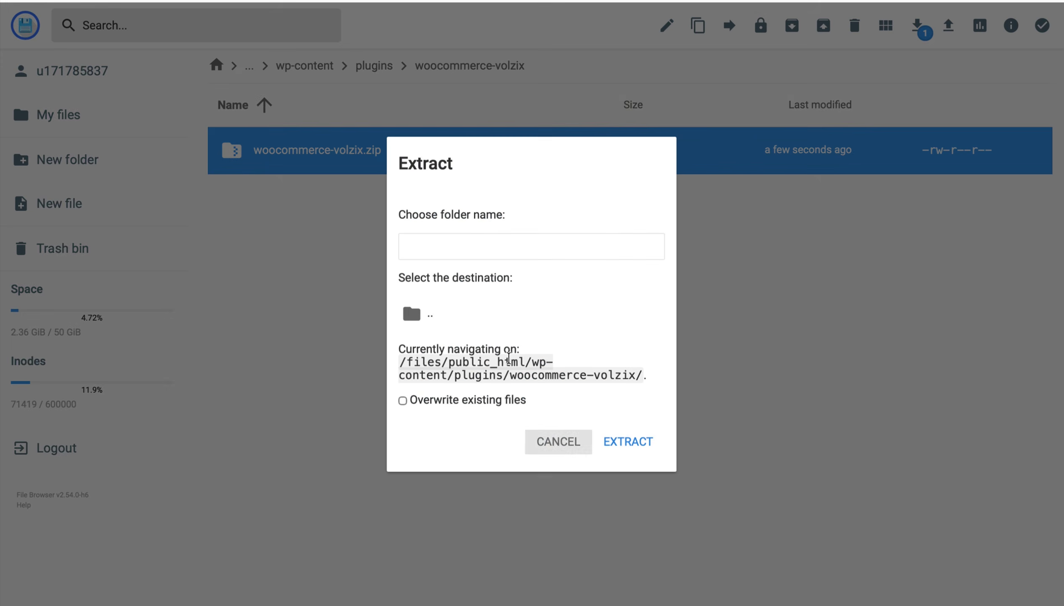
click(456, 251)
text(.)
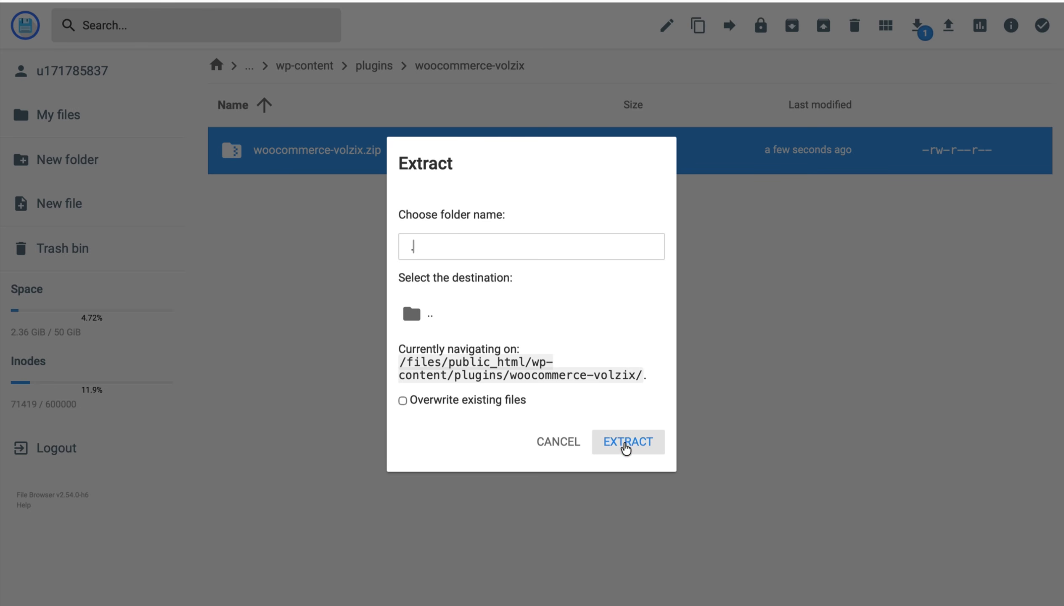
click(626, 447)
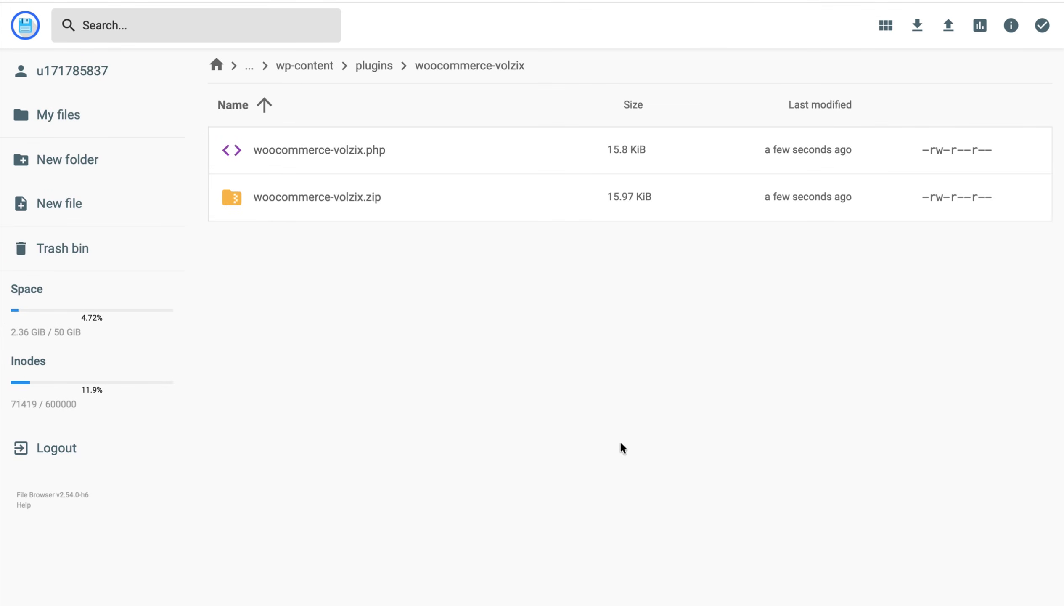
- Permanently delete woocommerce-volzix.zip, then return to the WordPress dashboard
right_click(363, 195)
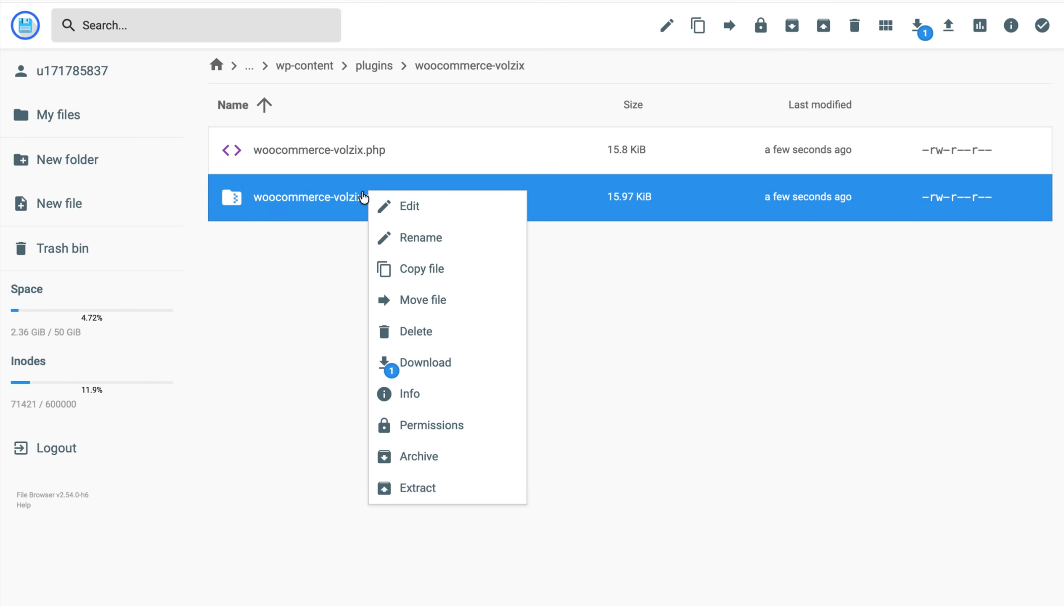
click(428, 331)
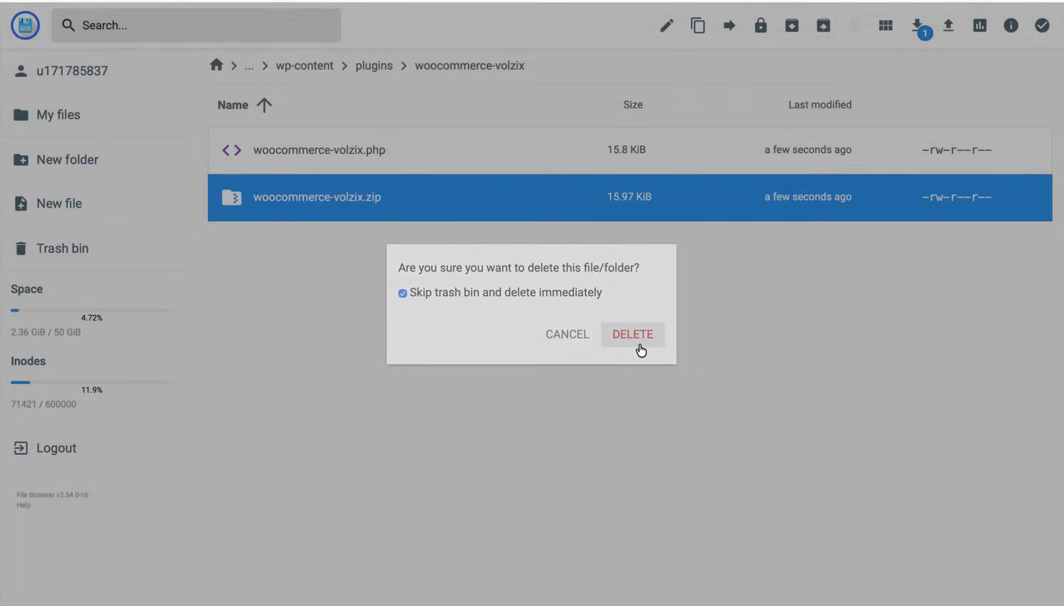
click(632, 334)
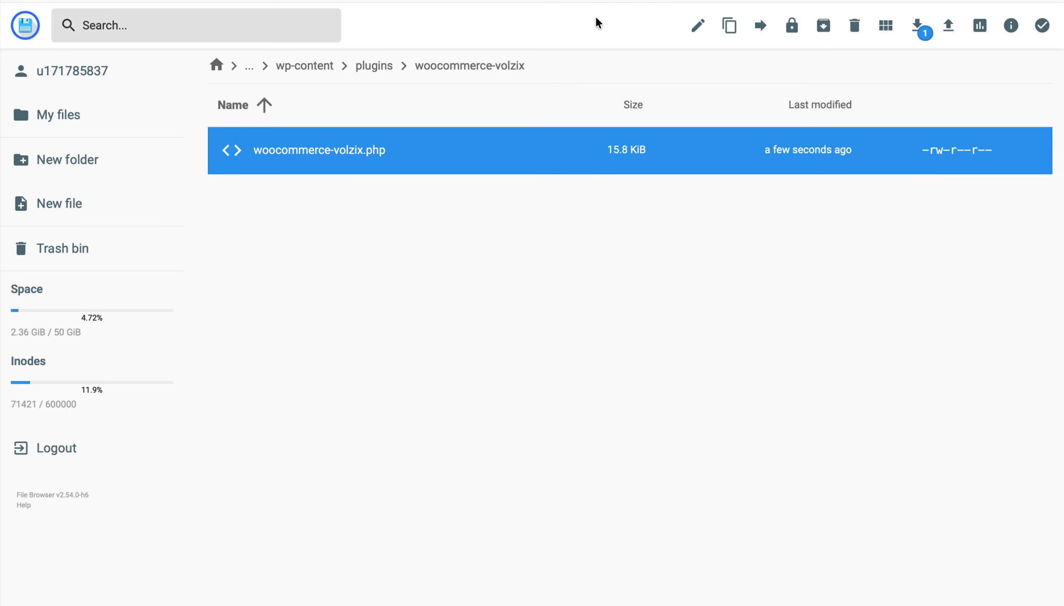
click(614, 1)
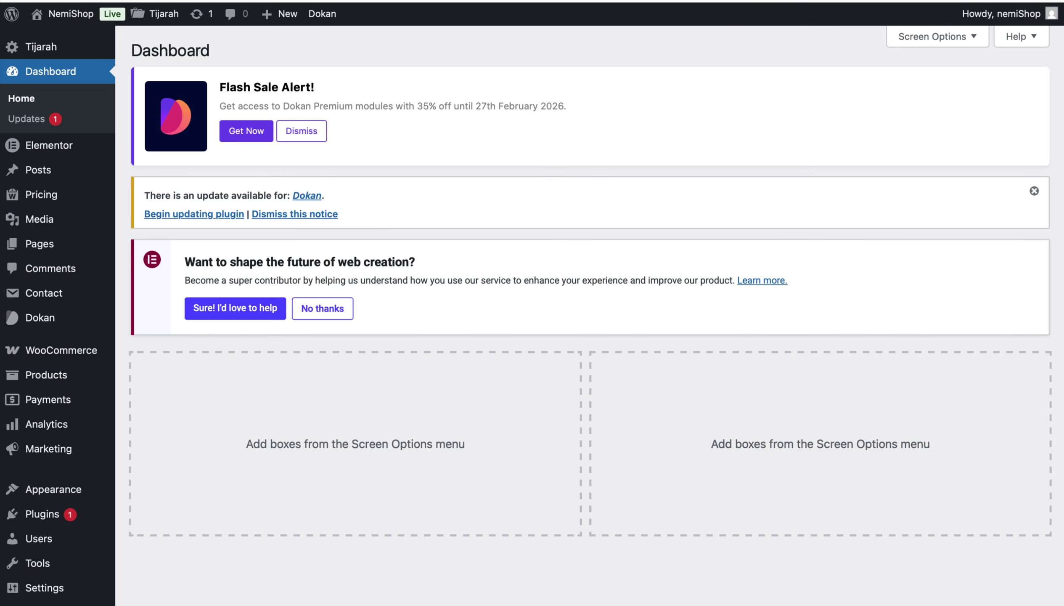
- Activate Volzix Payment Gateway for WooCommerce from Installed Plugins, leaving all 10 plugins active
key(super+r)
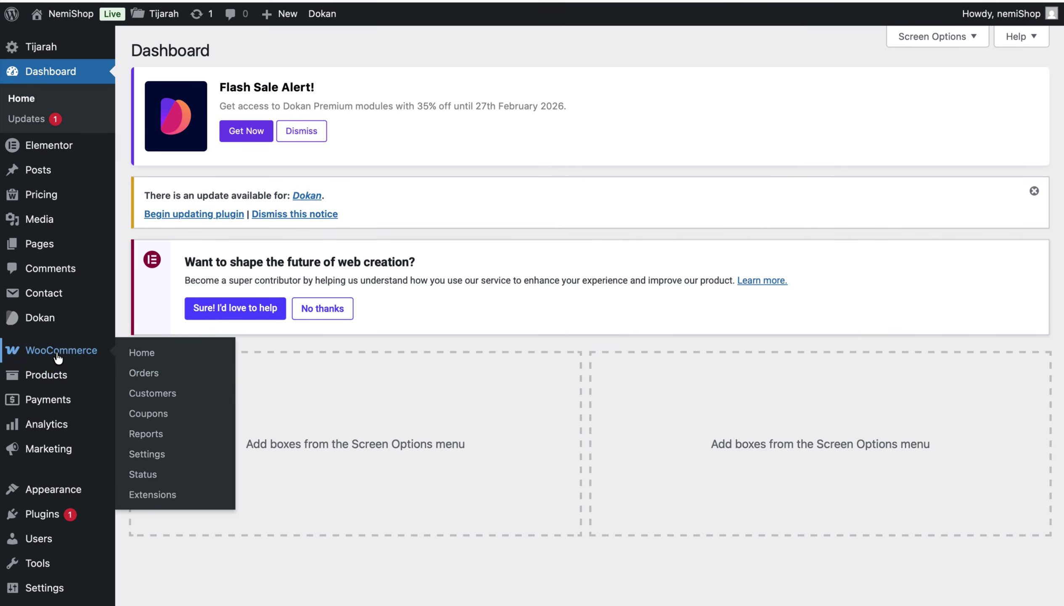
mouse_move(63, 520)
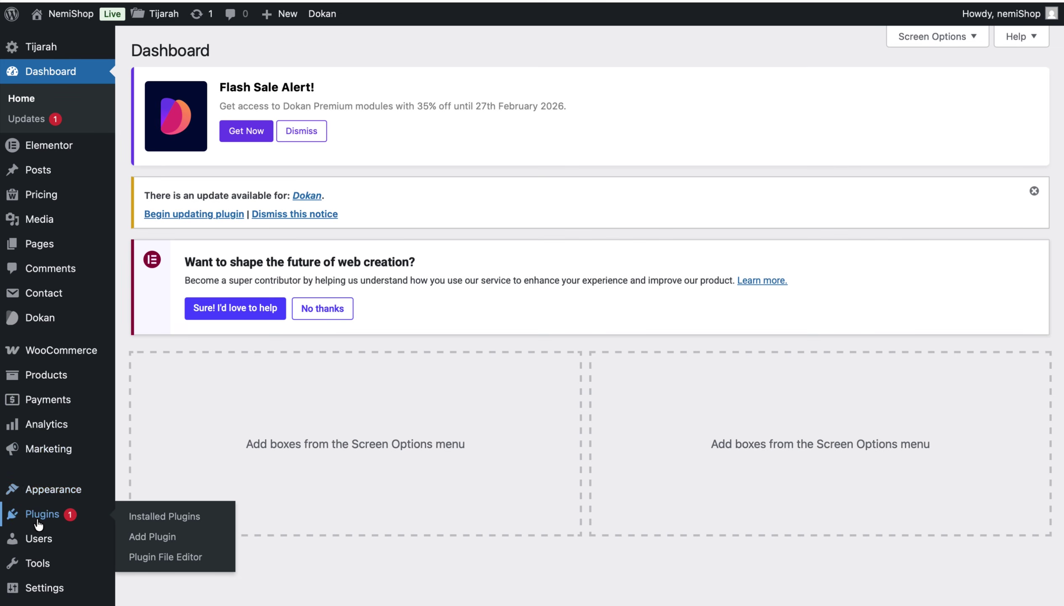
click(166, 516)
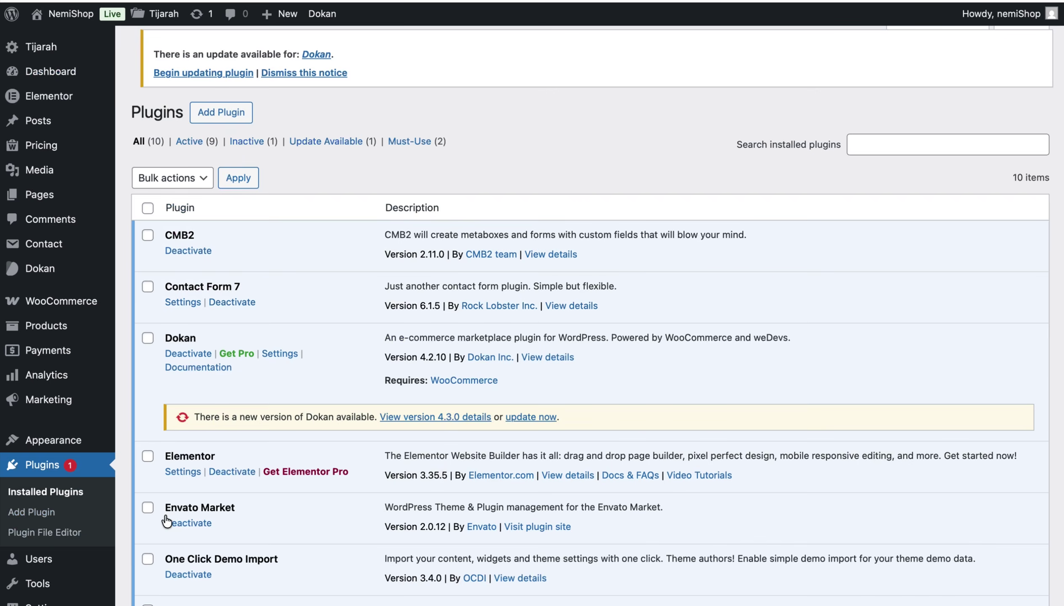
scroll(457, 385, down, 10)
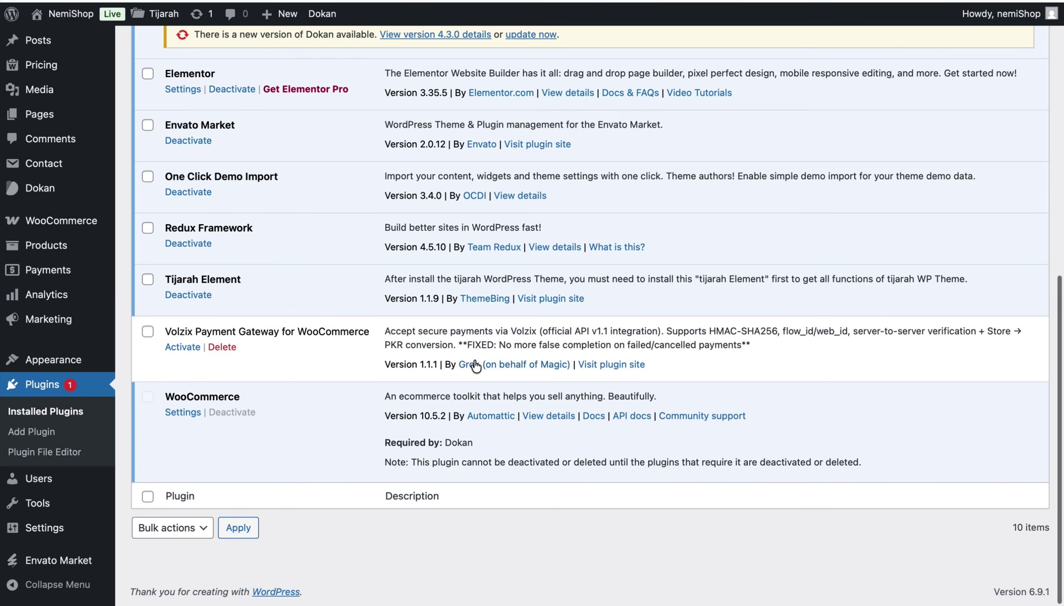
click(181, 347)
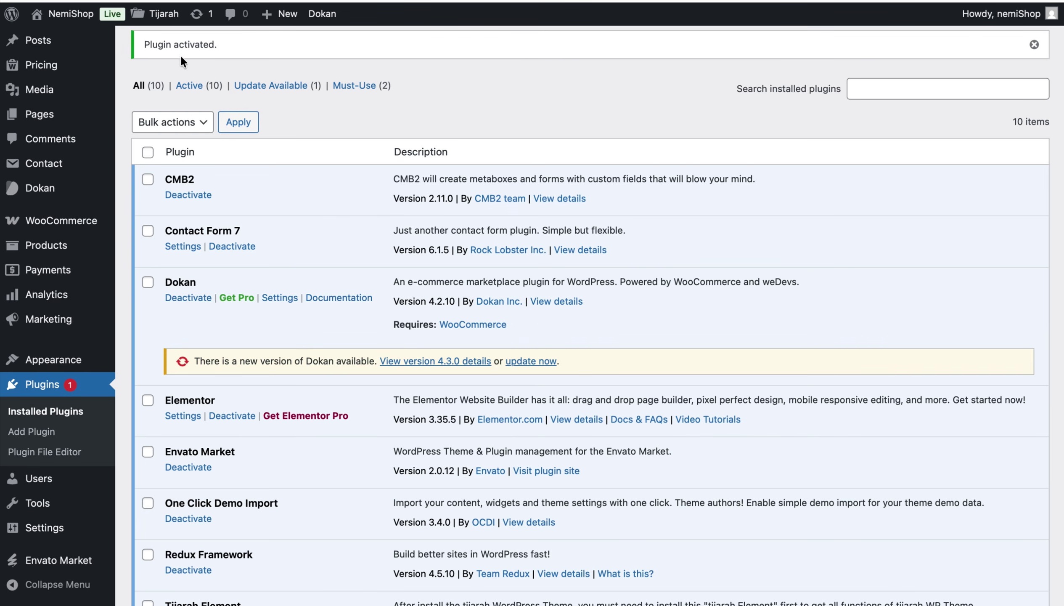
drag(139, 44, 230, 44)
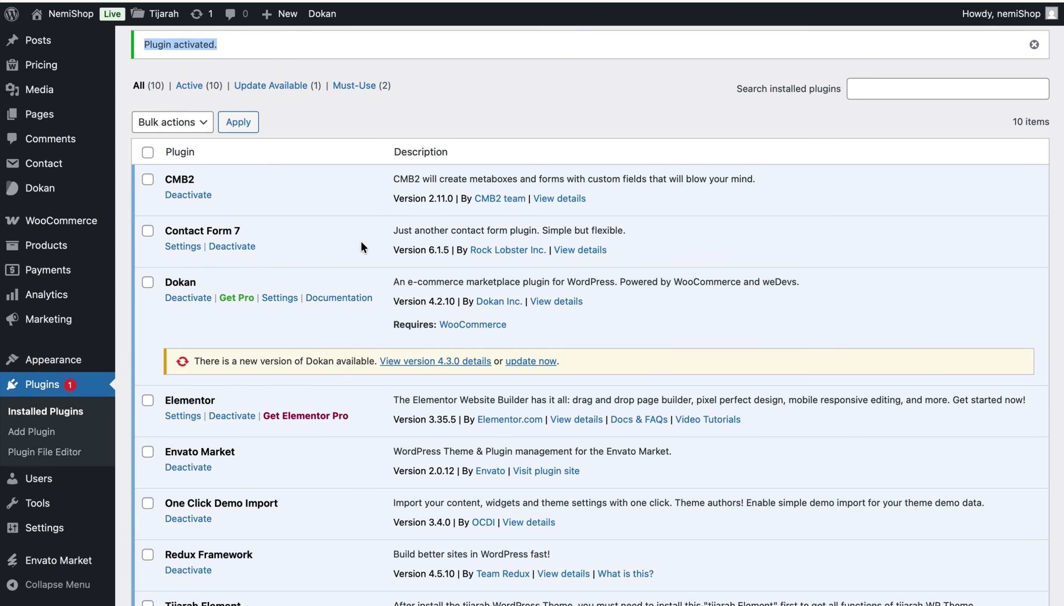
mouse_move(55, 225)
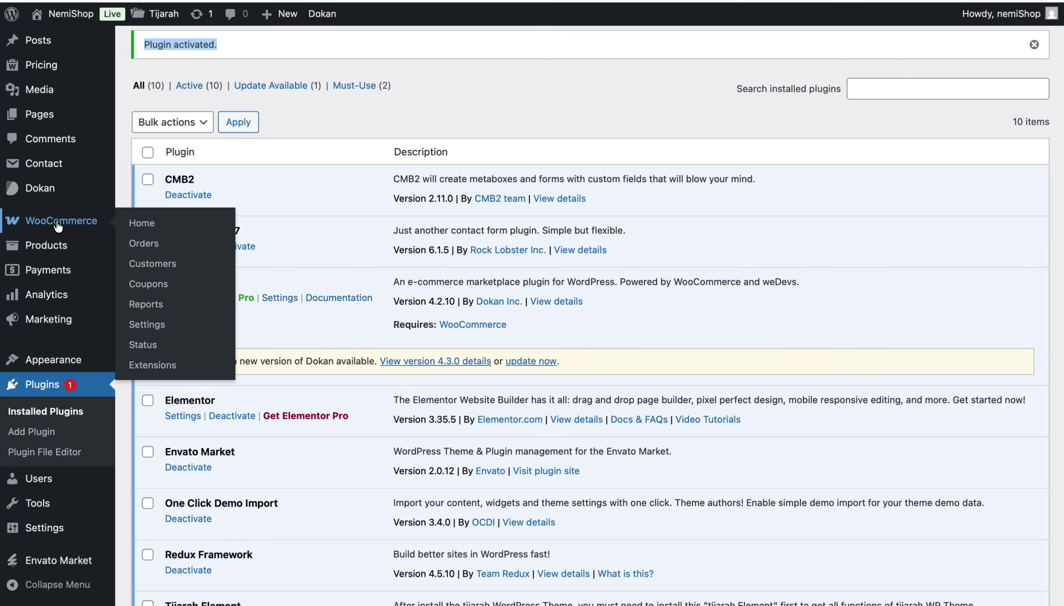
- Open the Volzix gateway settings from WooCommerce's Payments settings
click(47, 271)
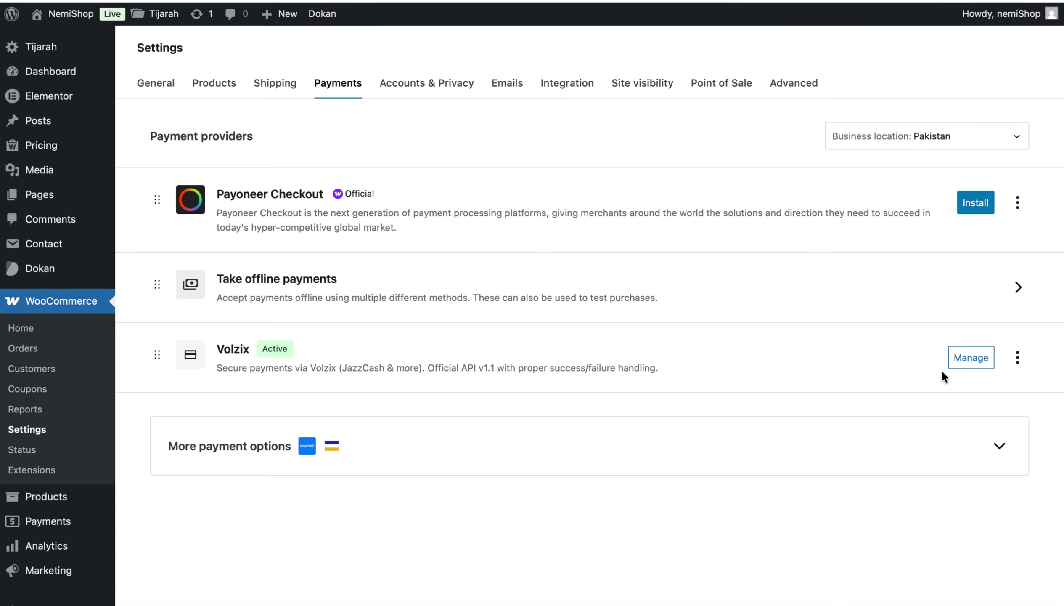
click(971, 357)
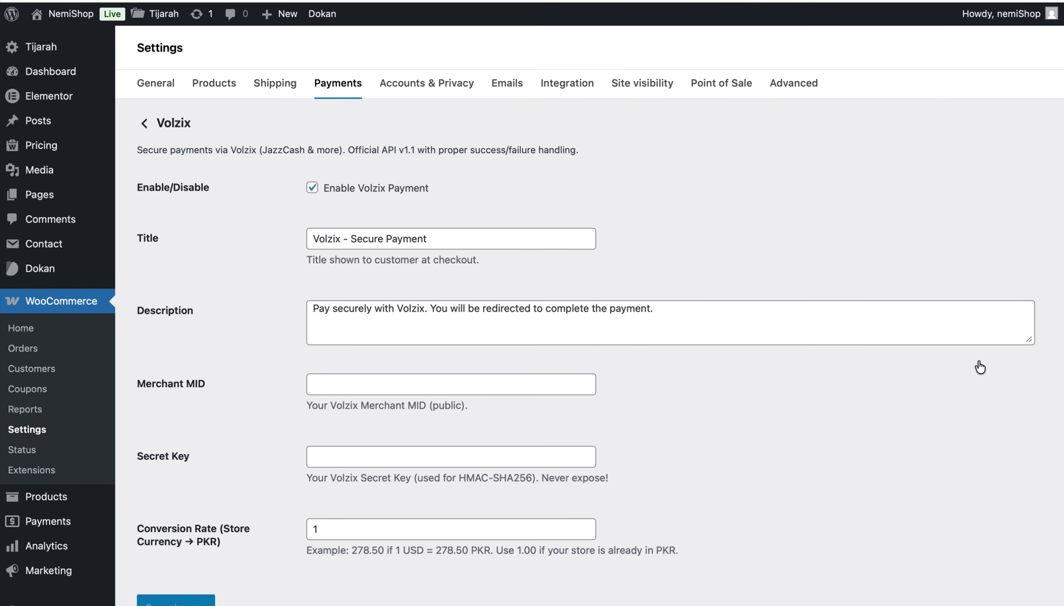
scroll(980, 366, down, 10)
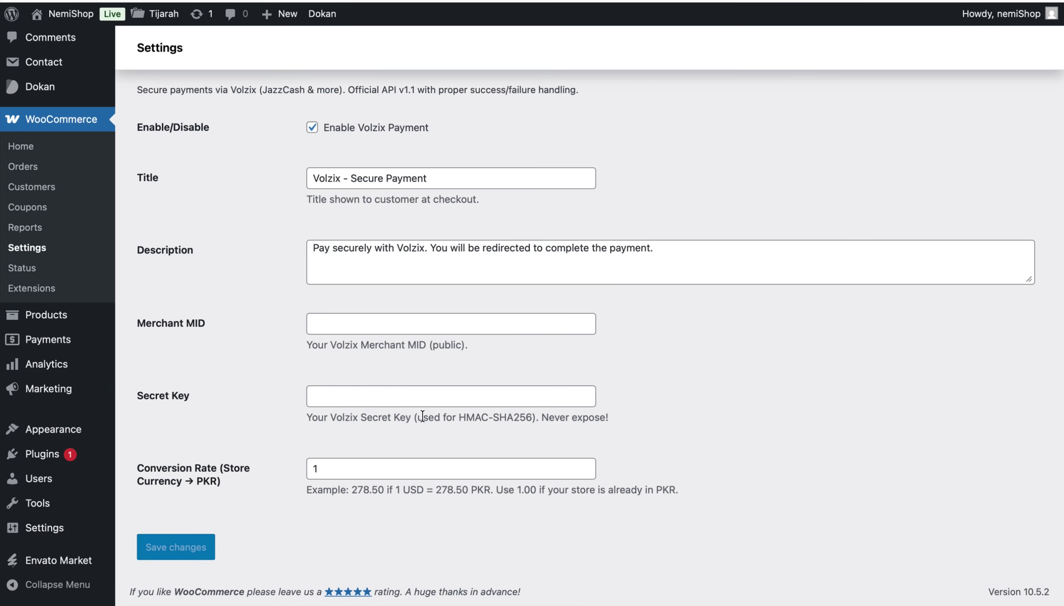
- Paste the Volzix secret key and merchant MID, then save the gateway settings
click(339, 393)
key(super+v)
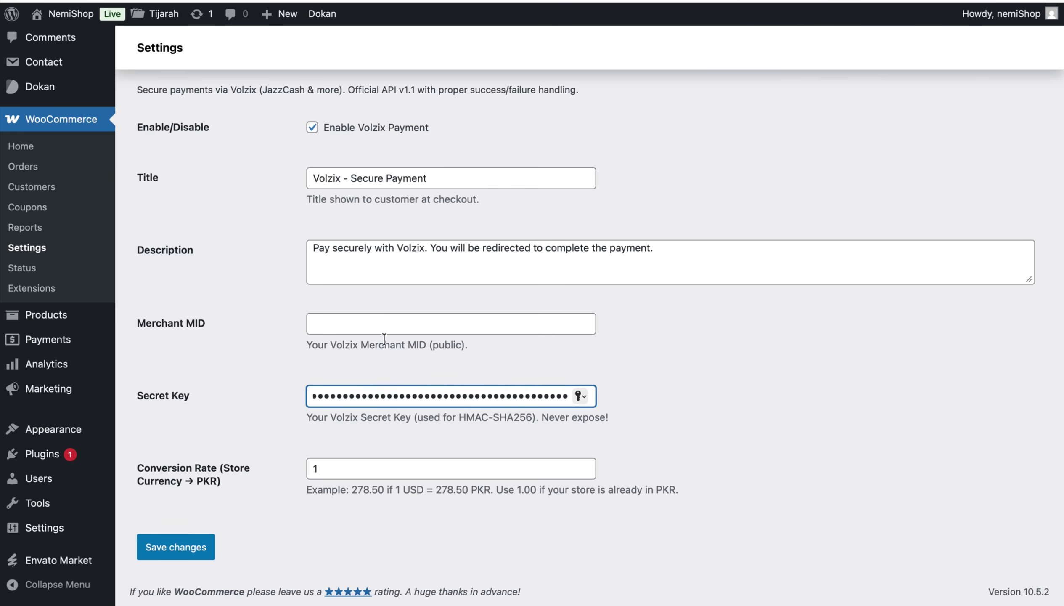
click(484, 317)
text(VLX83668)
drag(387, 320, 246, 318)
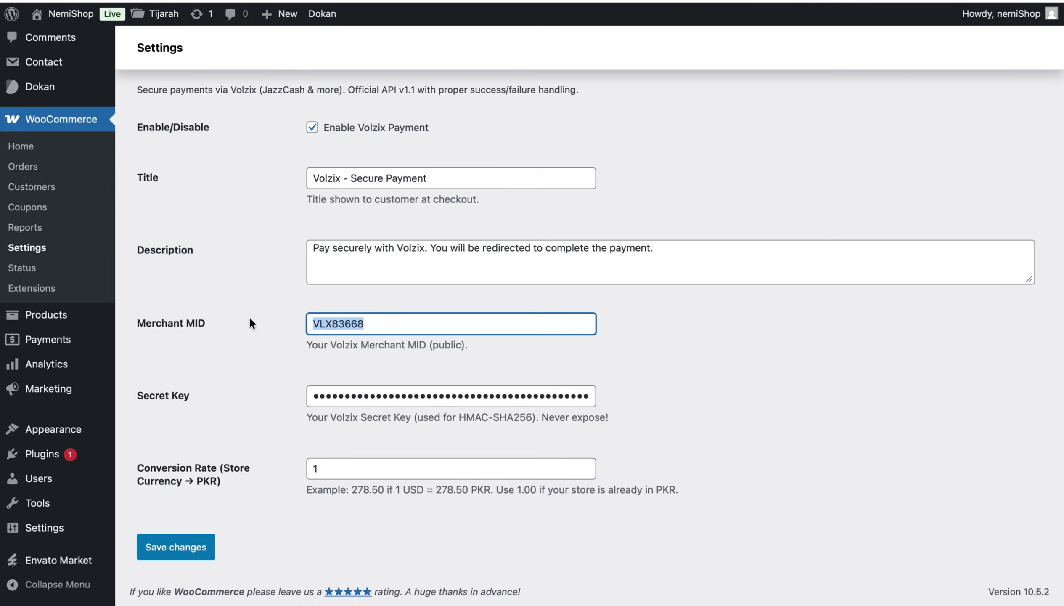
click(188, 546)
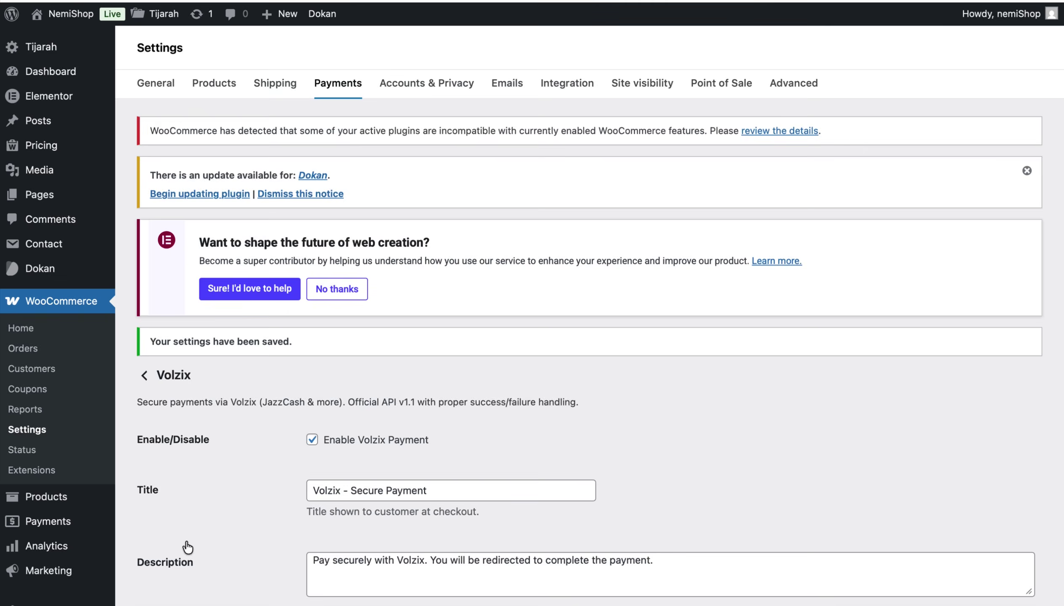
scroll(358, 396, down, 8)
scroll(358, 395, down, 4)
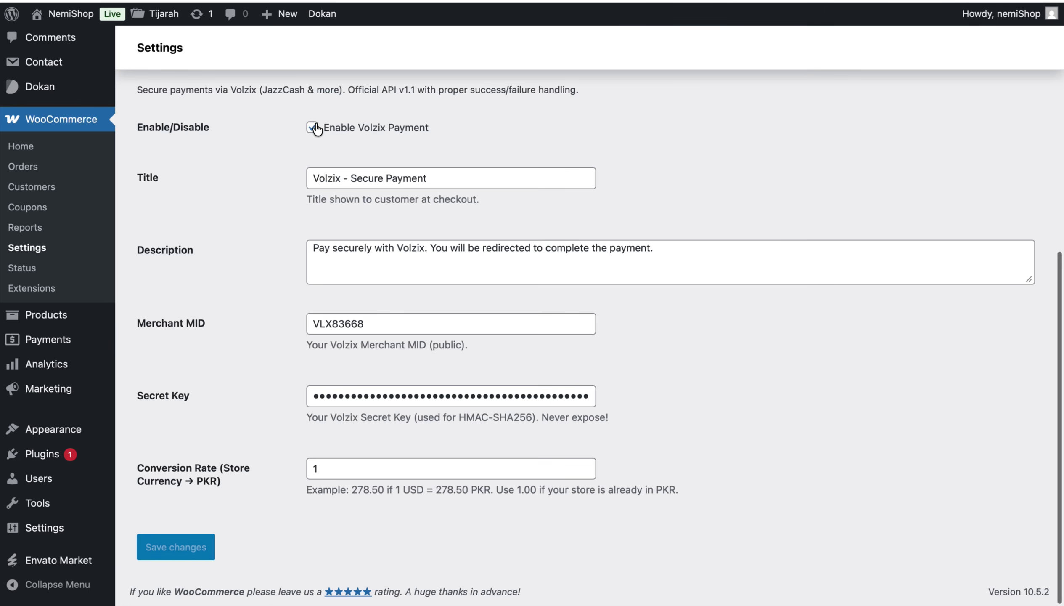
scroll(316, 128, up, 2)
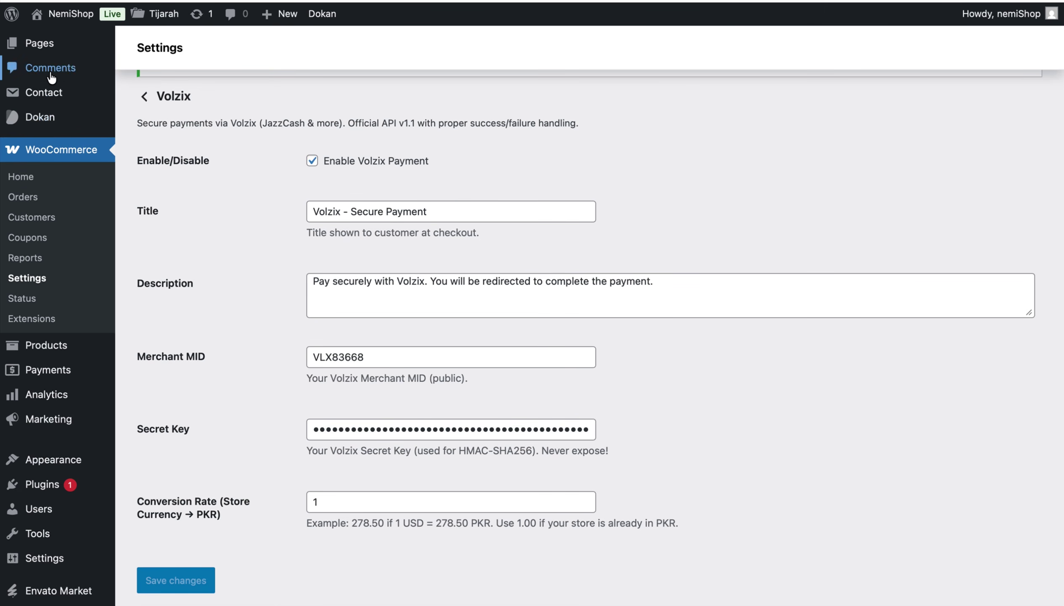
scroll(45, 63, up, 10)
- Proceed from the Apza cart to the ₨ 49 checkout page
mouse_move(46, 95)
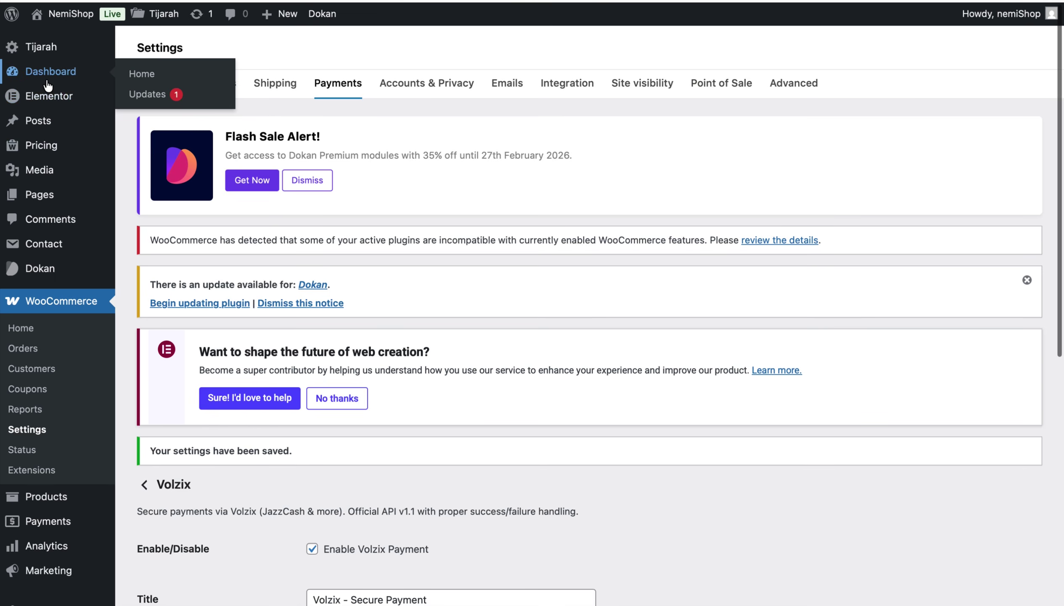
click(44, 80)
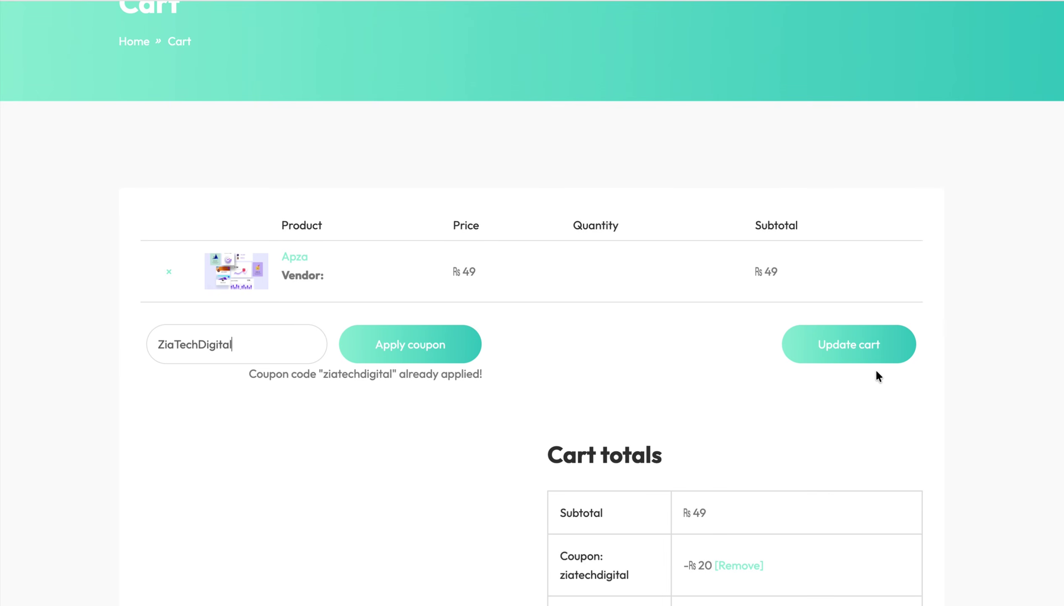
scroll(877, 373, down, 10)
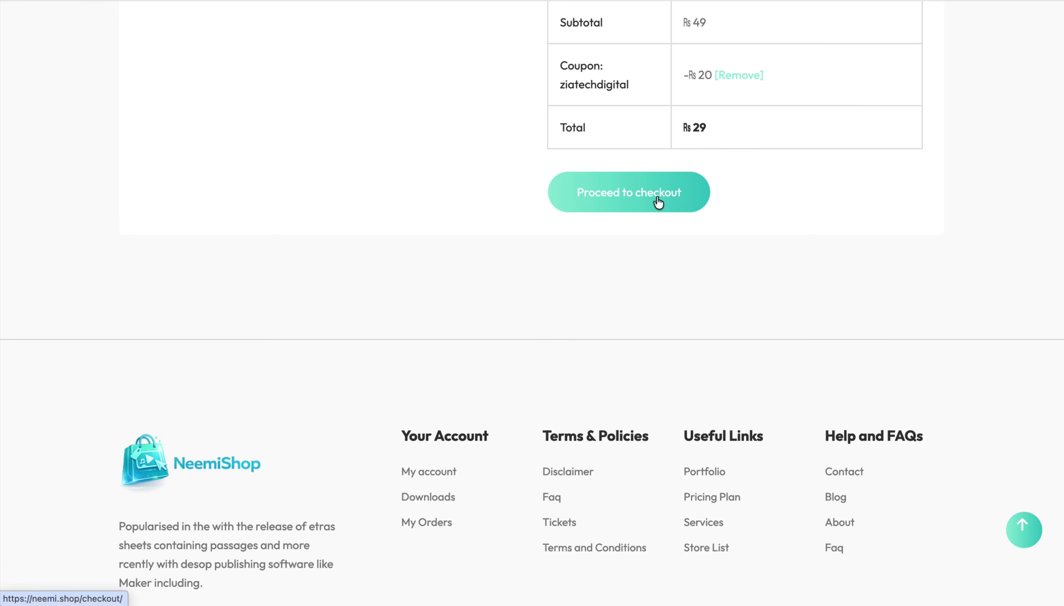
click(657, 201)
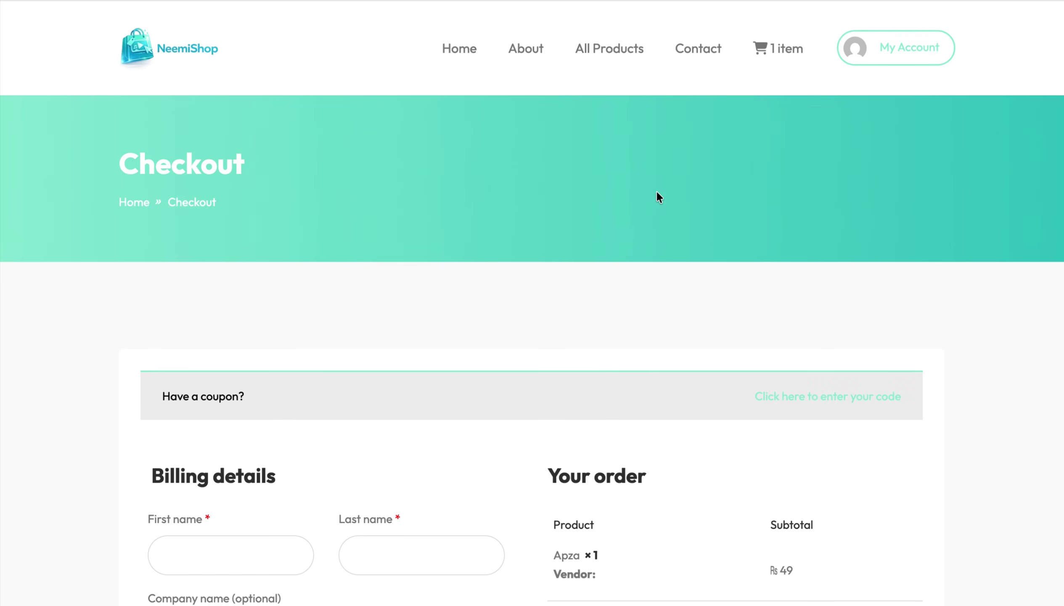
scroll(657, 192, down, 8)
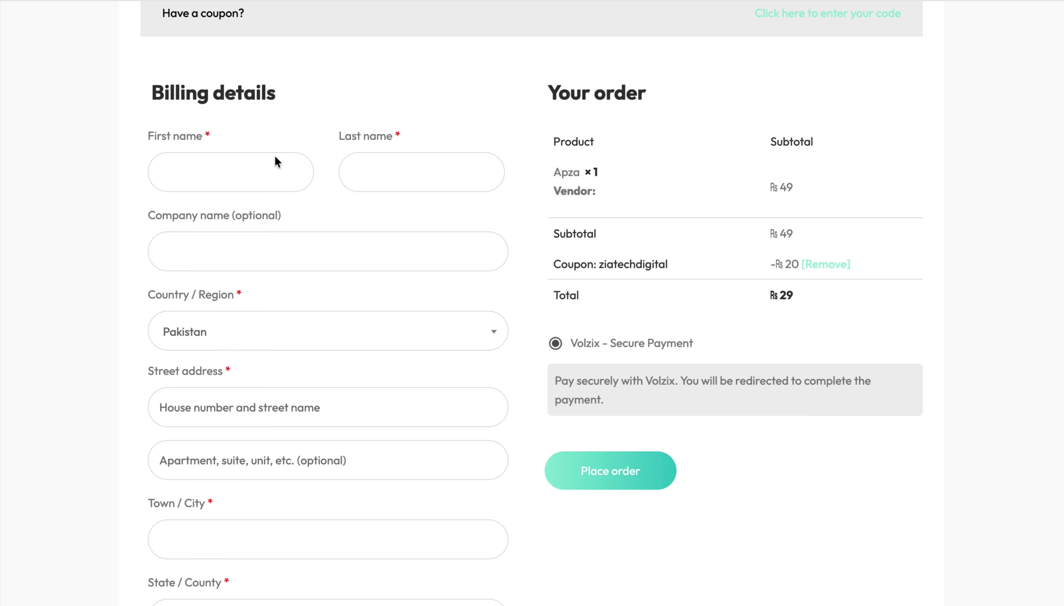
- Fill in the billing first name, company 'neemishop', street address and town
click(233, 170)
text(abc)
click(355, 171)
text(abc)
click(225, 262)
text(neemishop)
scroll(218, 329, down, 3)
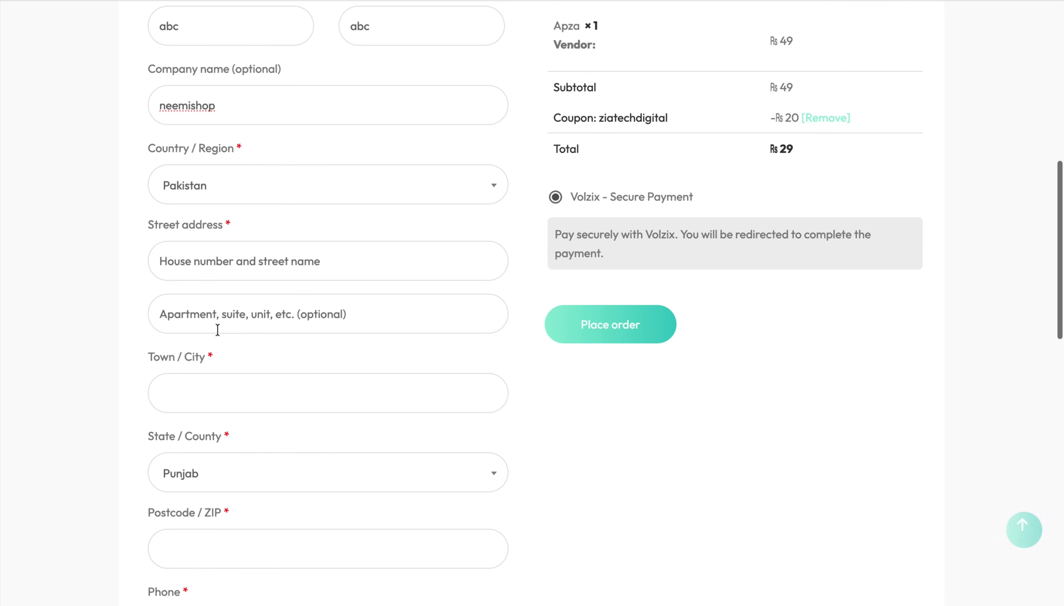
click(242, 252)
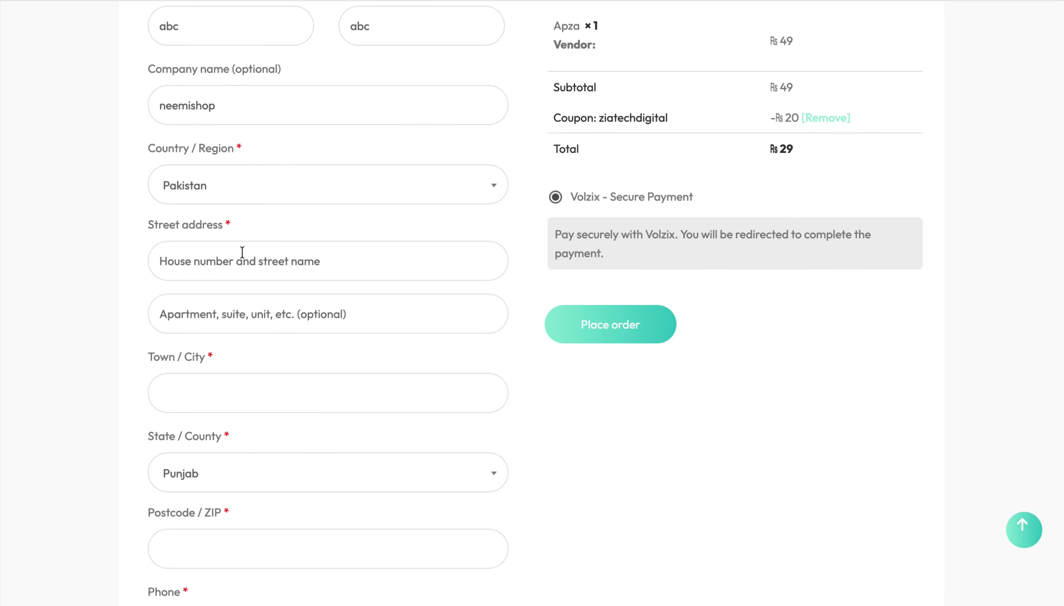
text(lahore twon 1)
click(202, 395)
text(lahore)
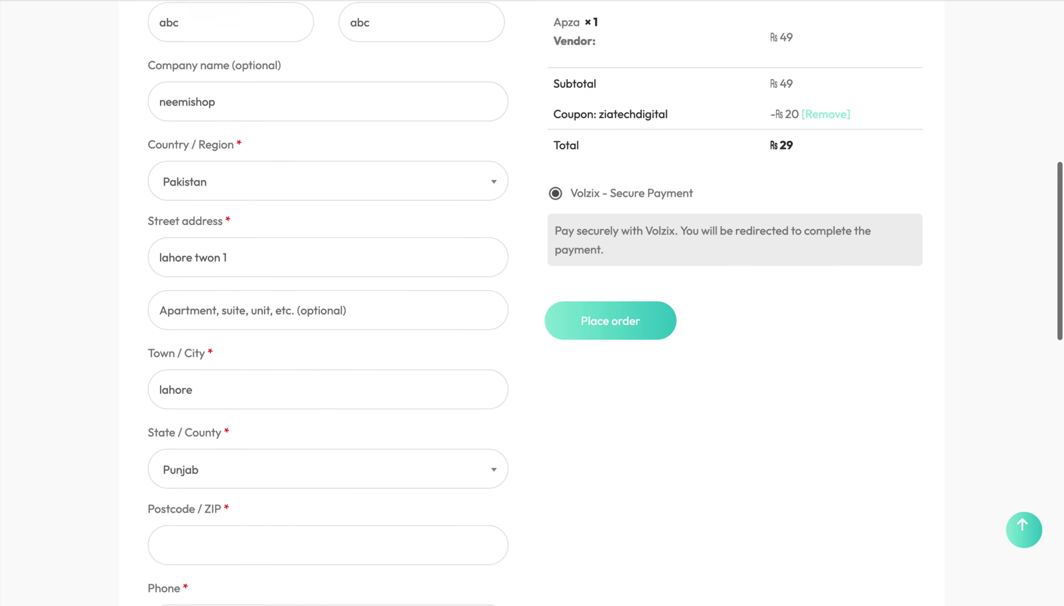
- Enter the billing postcode and the customer's phone number, correcting an extra digit
scroll(199, 395, down, 3)
scroll(63, 359, down, 3)
click(193, 239)
text(60000)
key(Return)
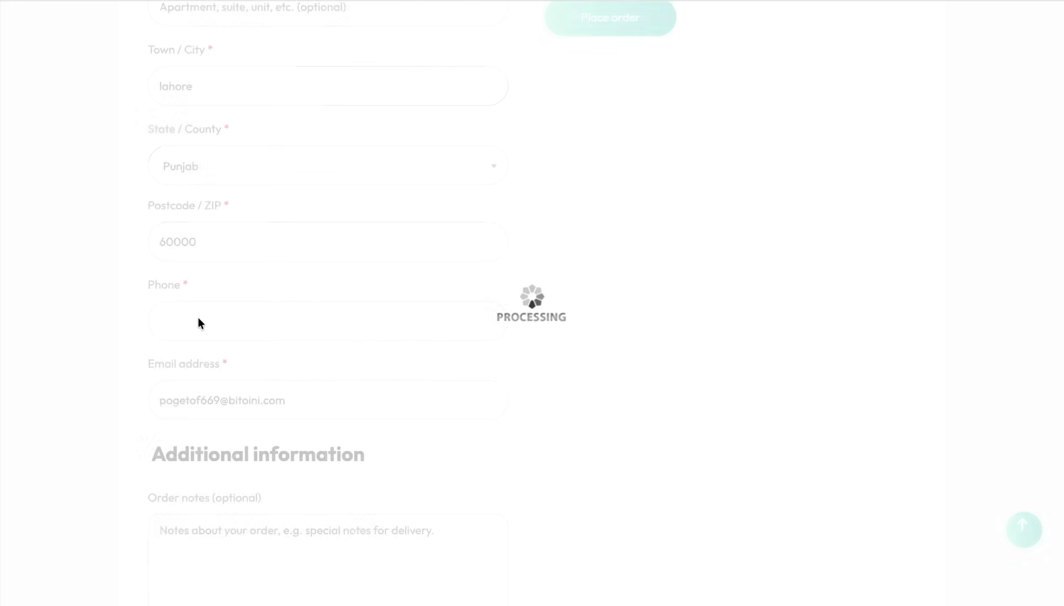
click(197, 320)
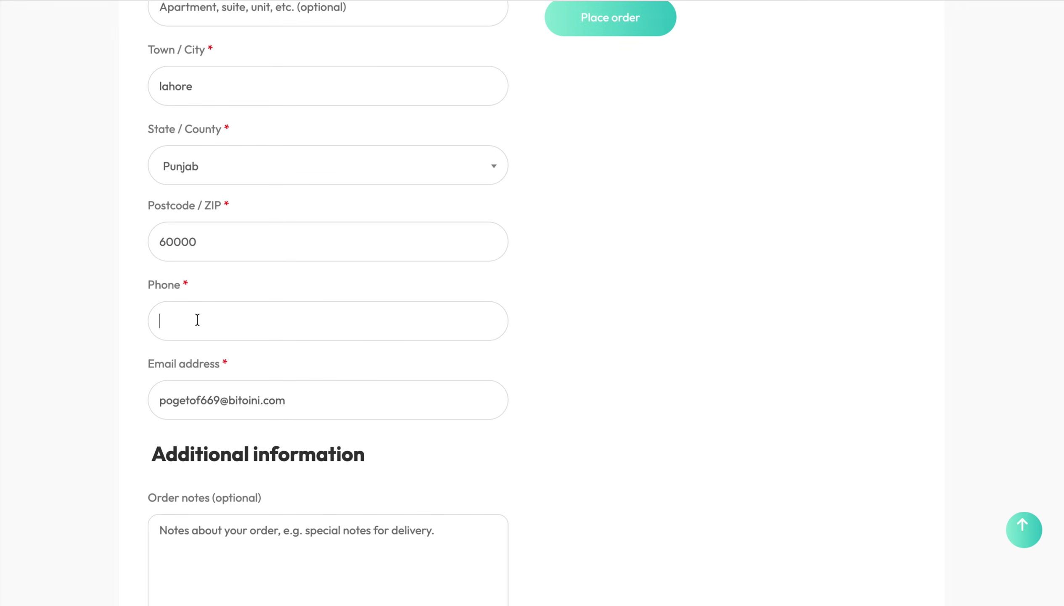
key(BackSpace)
- Review the checkout form and place the ₨29 order
scroll(171, 335, down, 5)
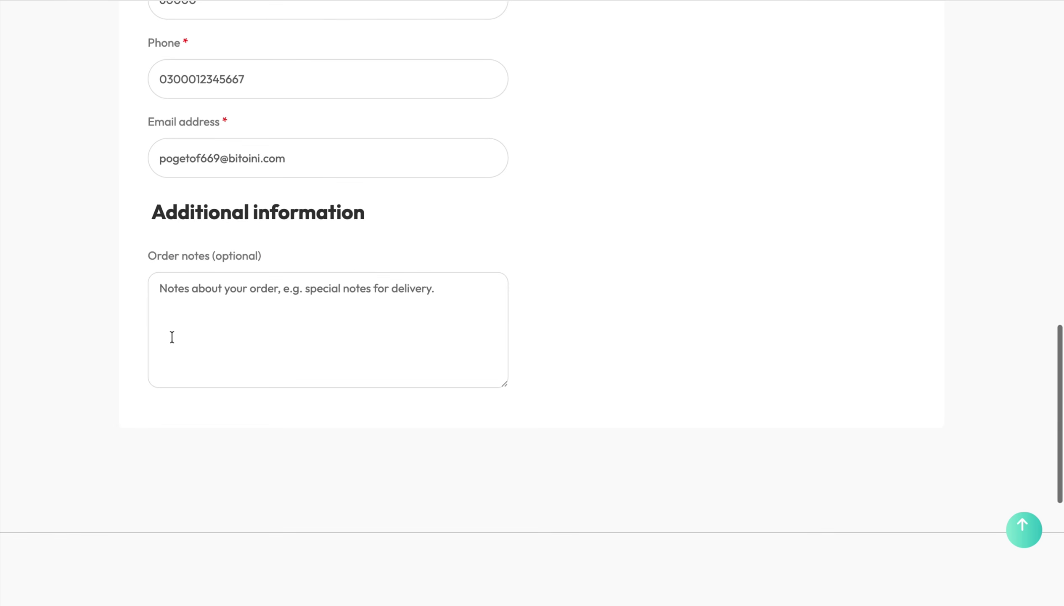
scroll(347, 276, up, 1)
scroll(273, 309, down, 1)
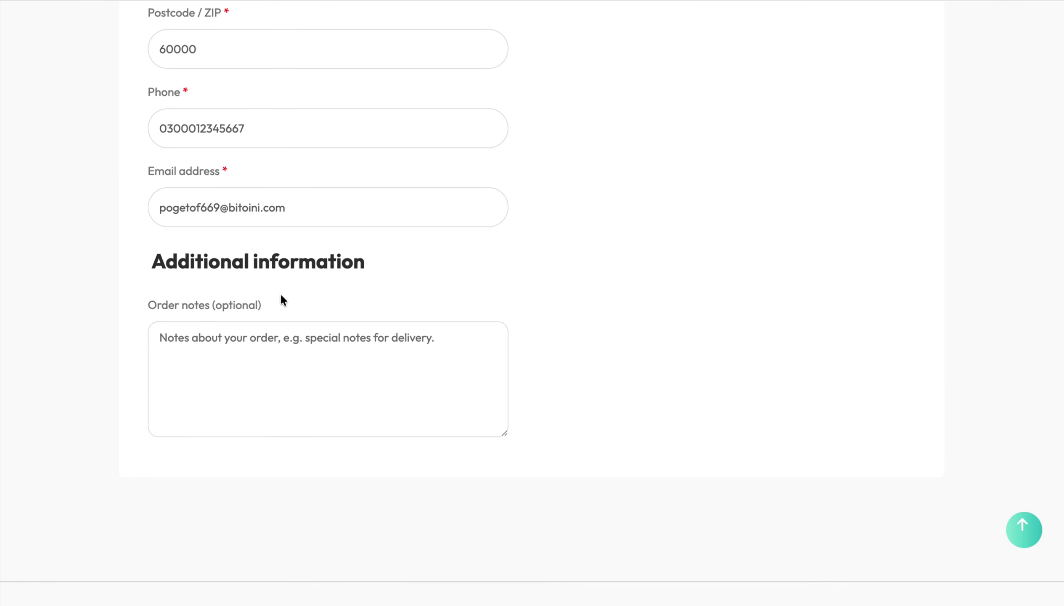
scroll(279, 292, up, 10)
scroll(280, 294, up, 1)
scroll(253, 294, up, 1)
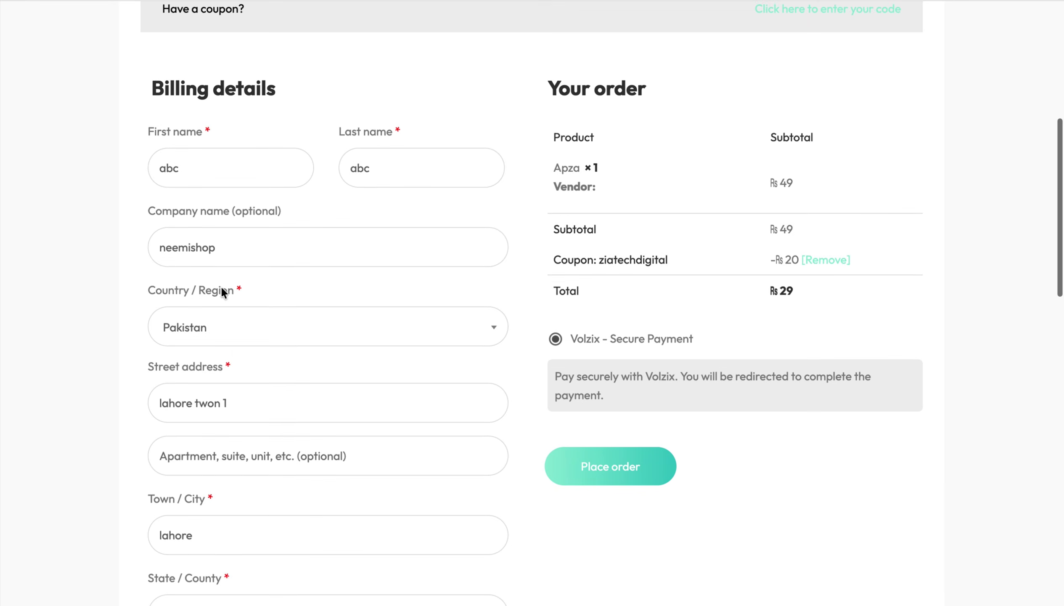
click(592, 462)
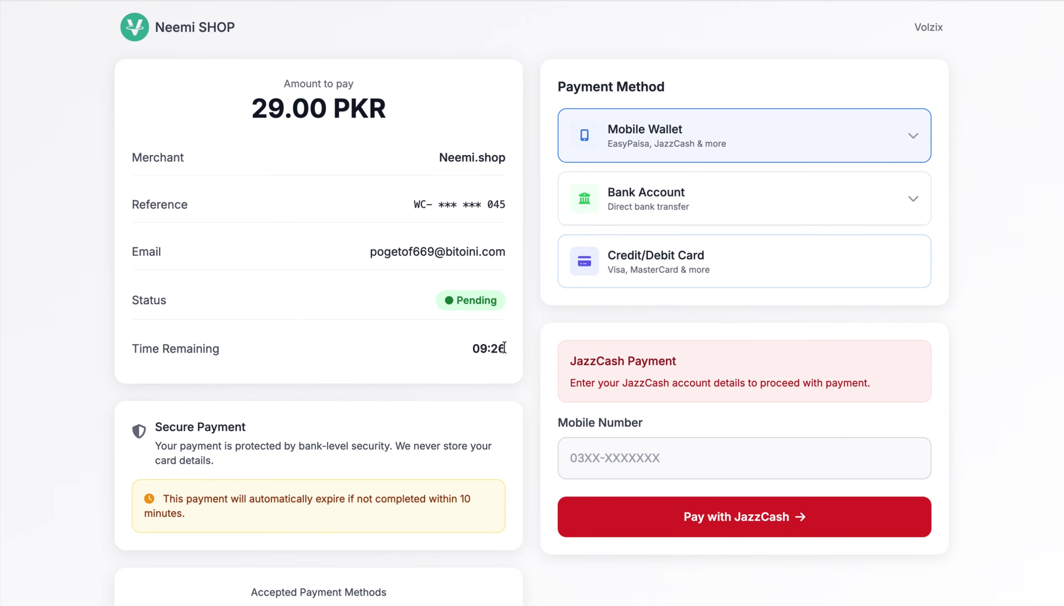
scroll(504, 347, down, 3)
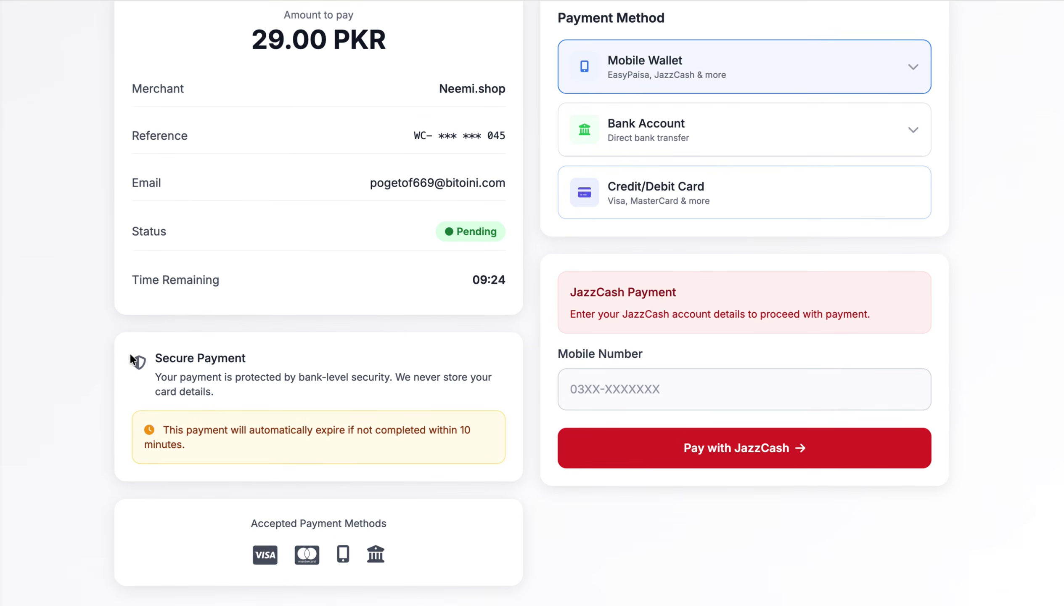
scroll(288, 401, down, 2)
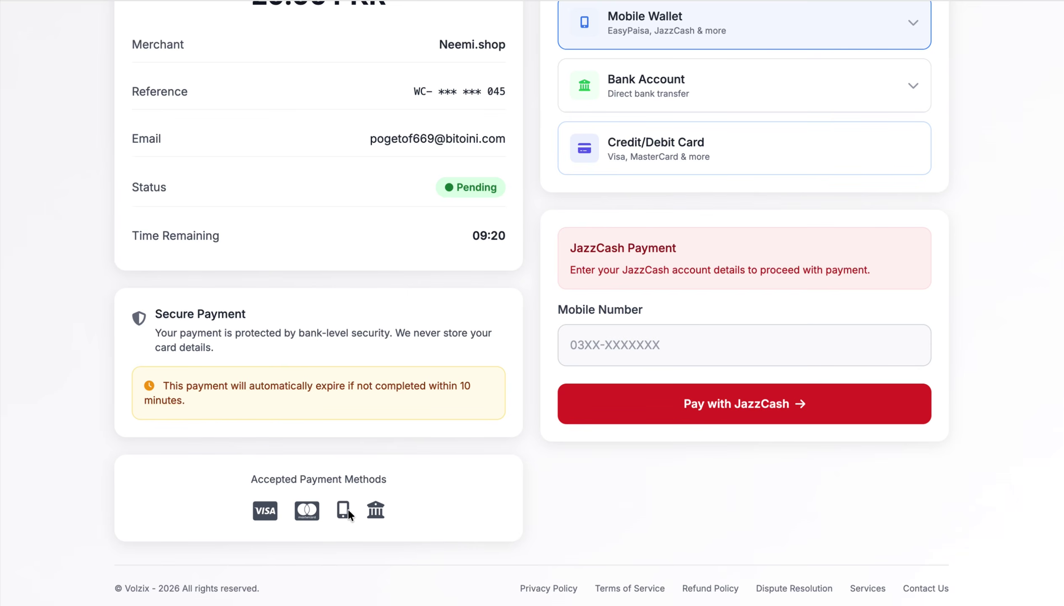
scroll(394, 510, up, 3)
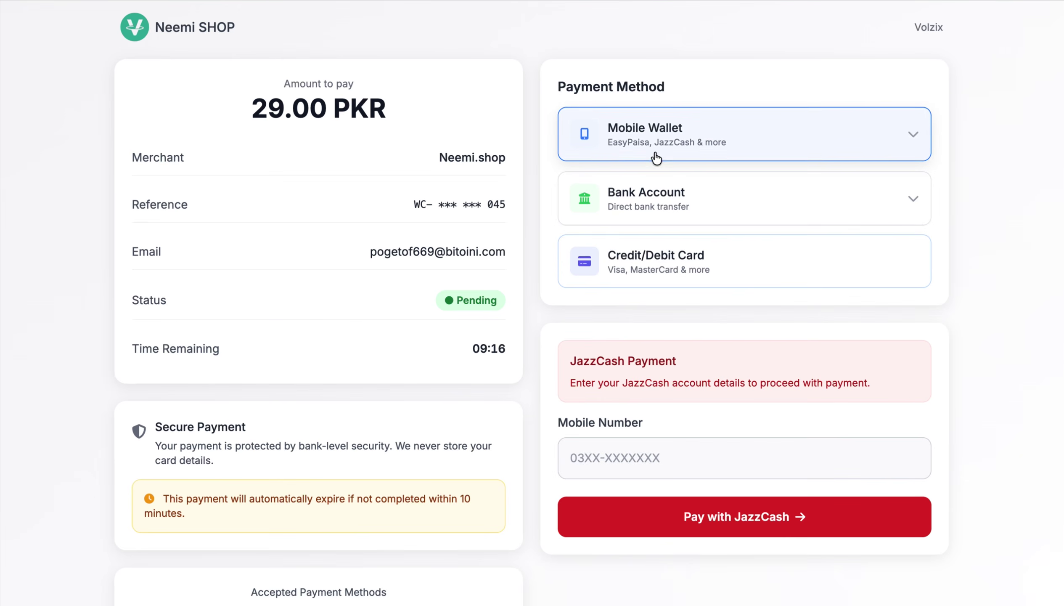
click(919, 141)
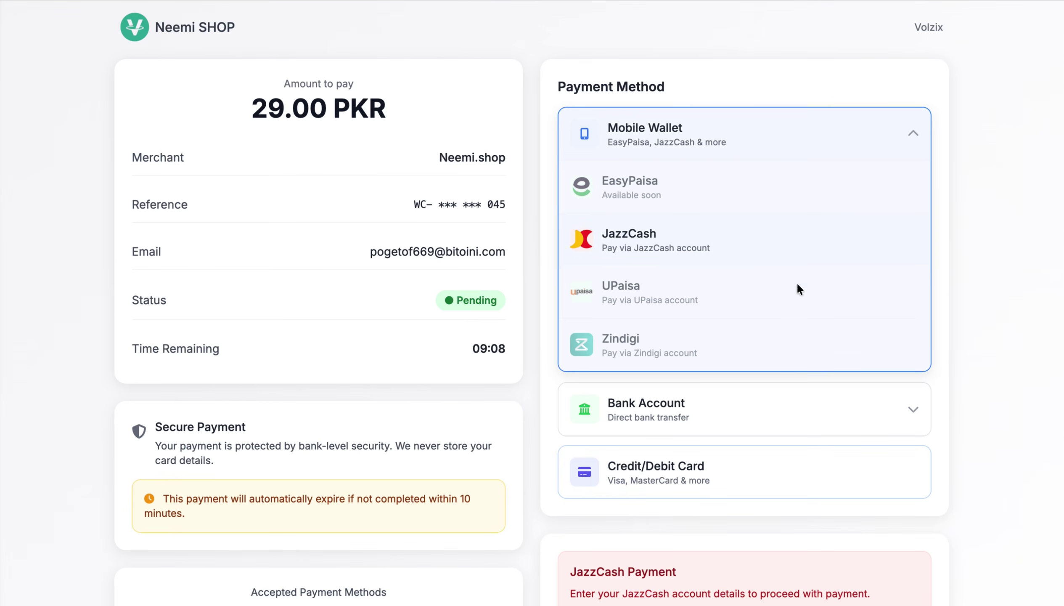
click(624, 245)
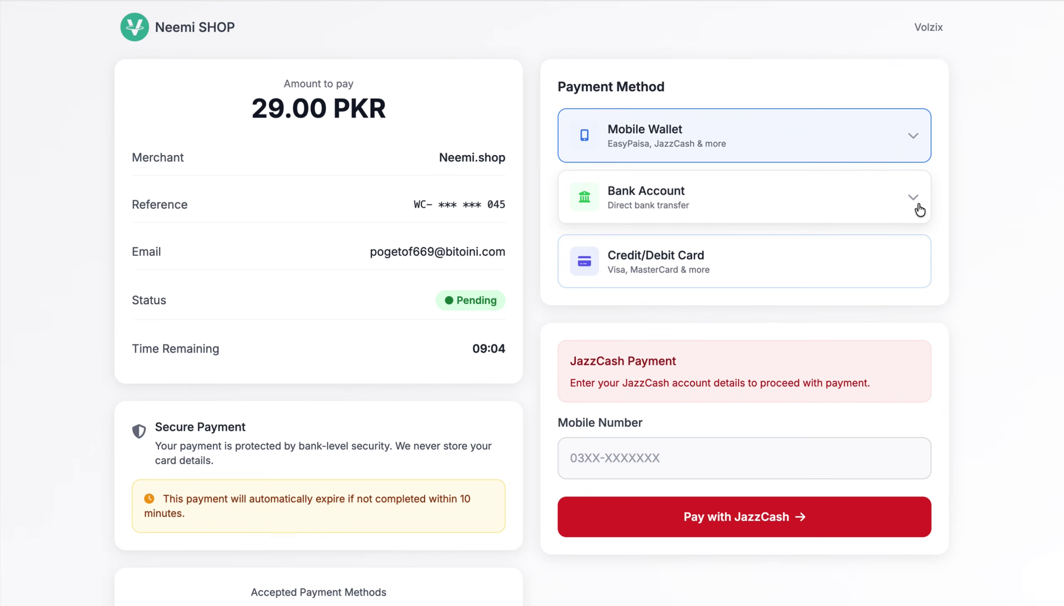
click(915, 203)
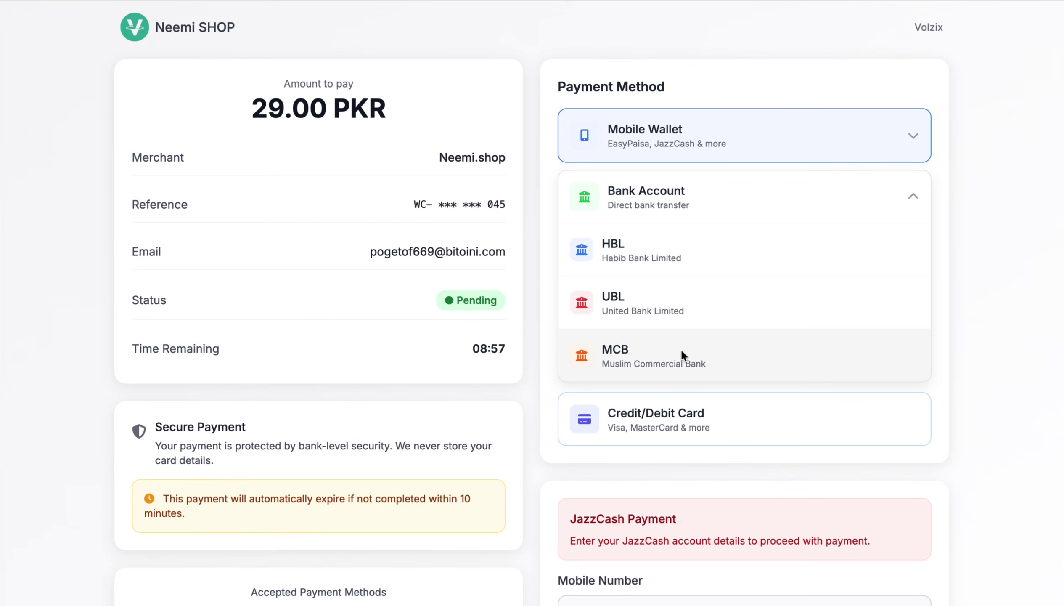
click(913, 198)
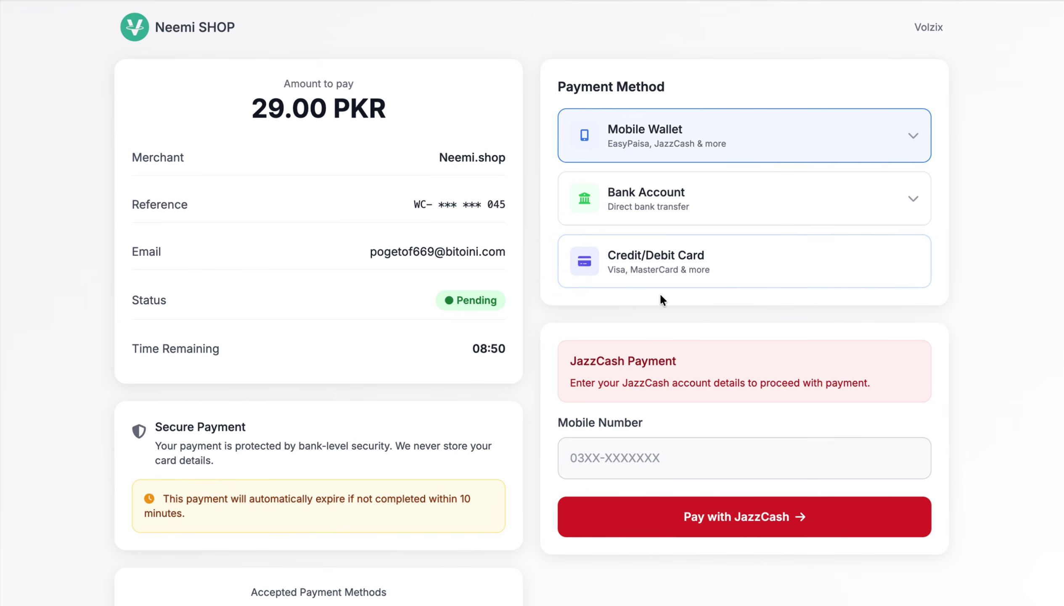
scroll(659, 296, down, 2)
scroll(659, 293, up, 2)
scroll(659, 292, down, 3)
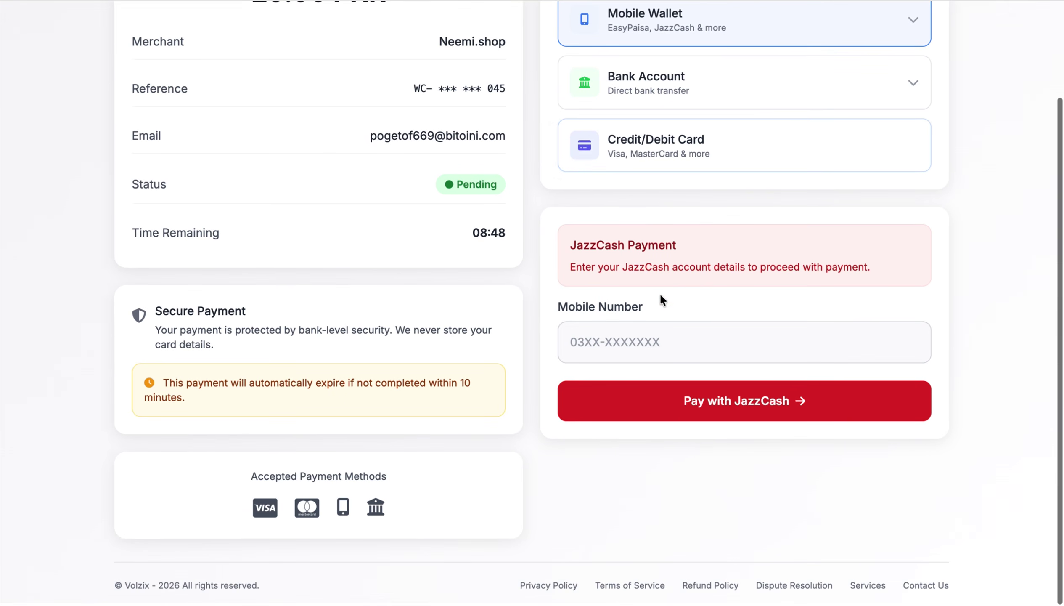
click(621, 326)
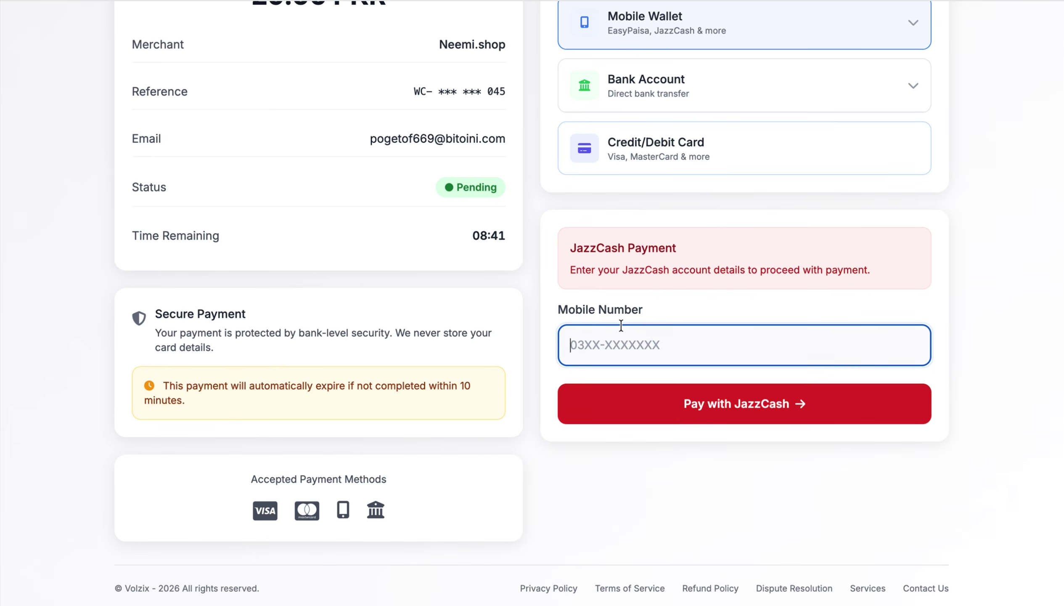
- Enter the payer's JazzCash mobile number and pay the 29.00 PKR order
text(0309)
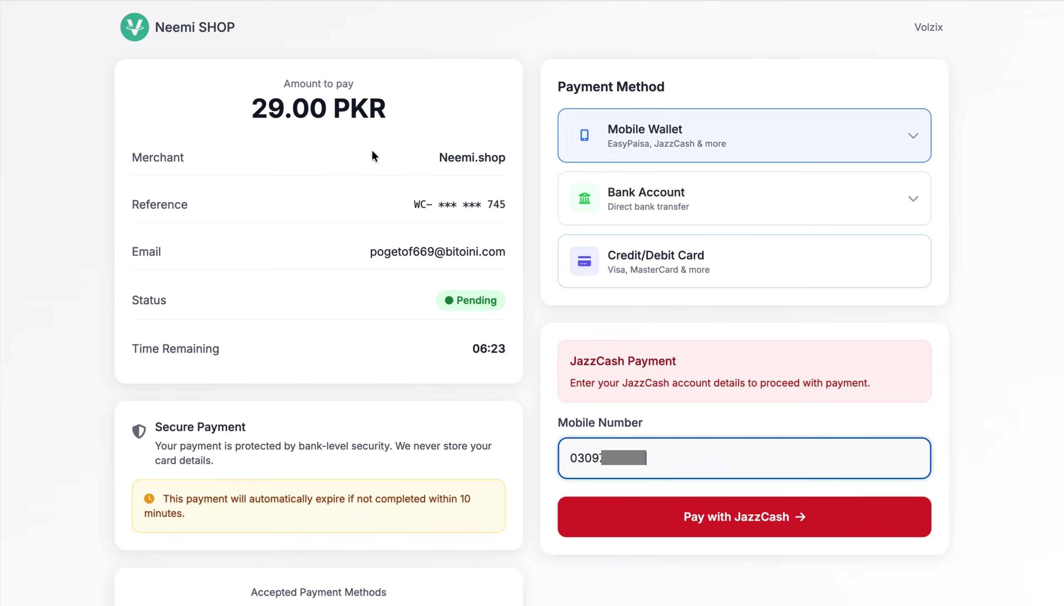
click(713, 509)
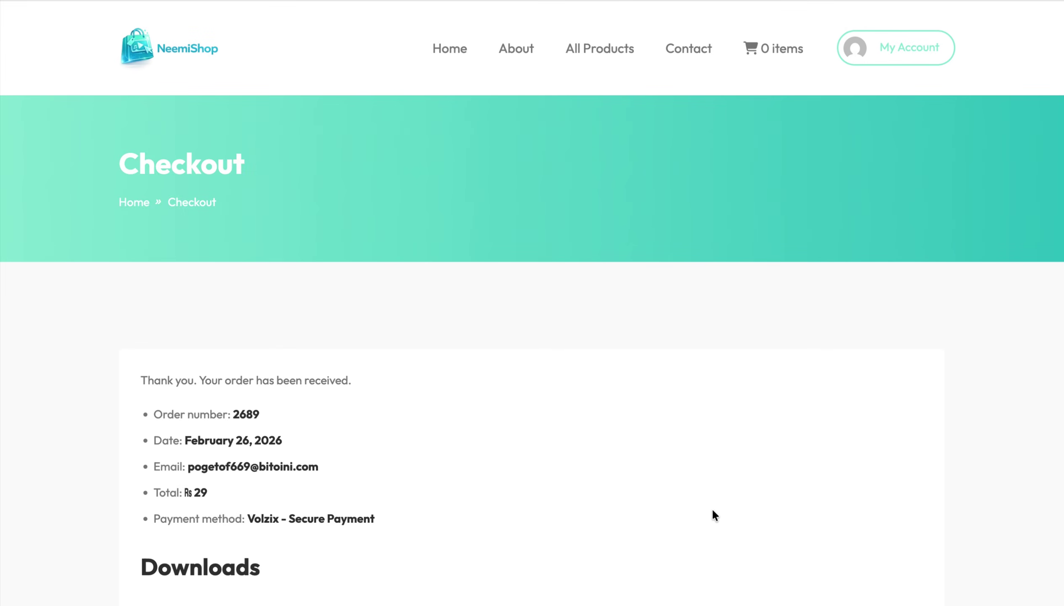
scroll(606, 484, down, 6)
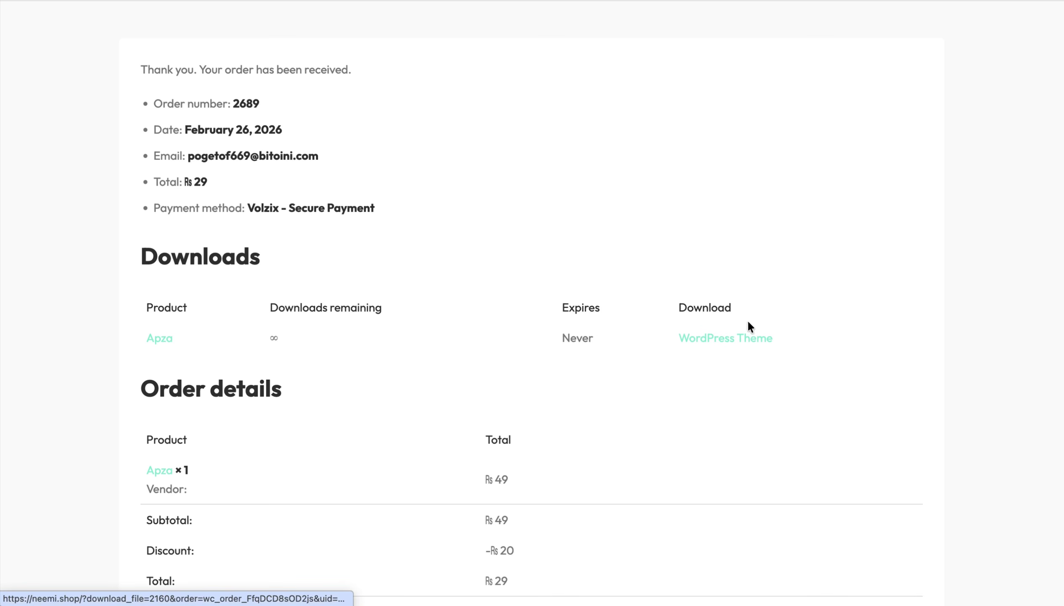
click(706, 342)
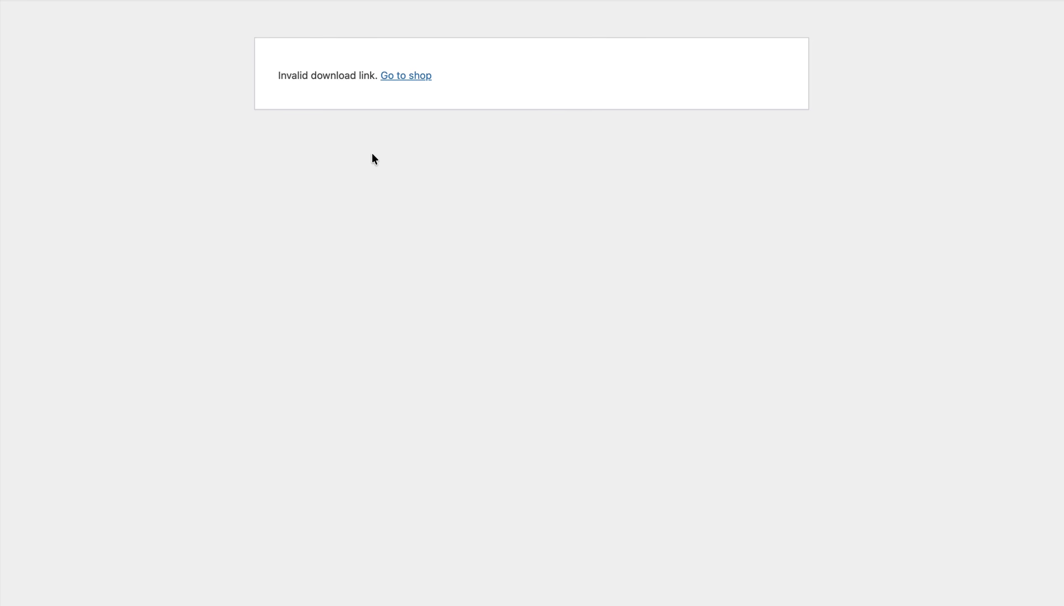
drag(270, 75, 379, 86)
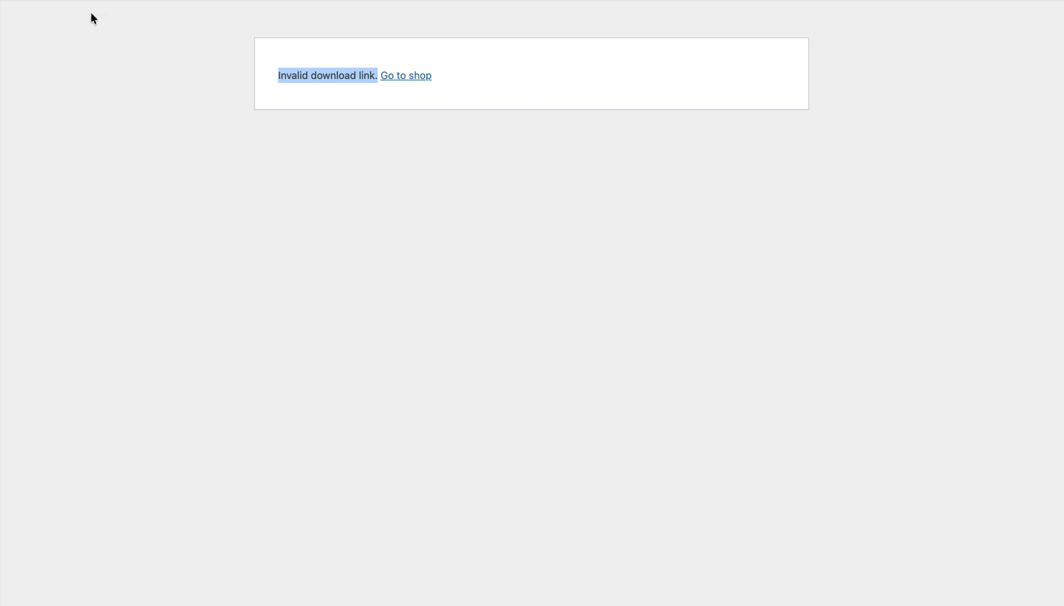
key(super+Left)
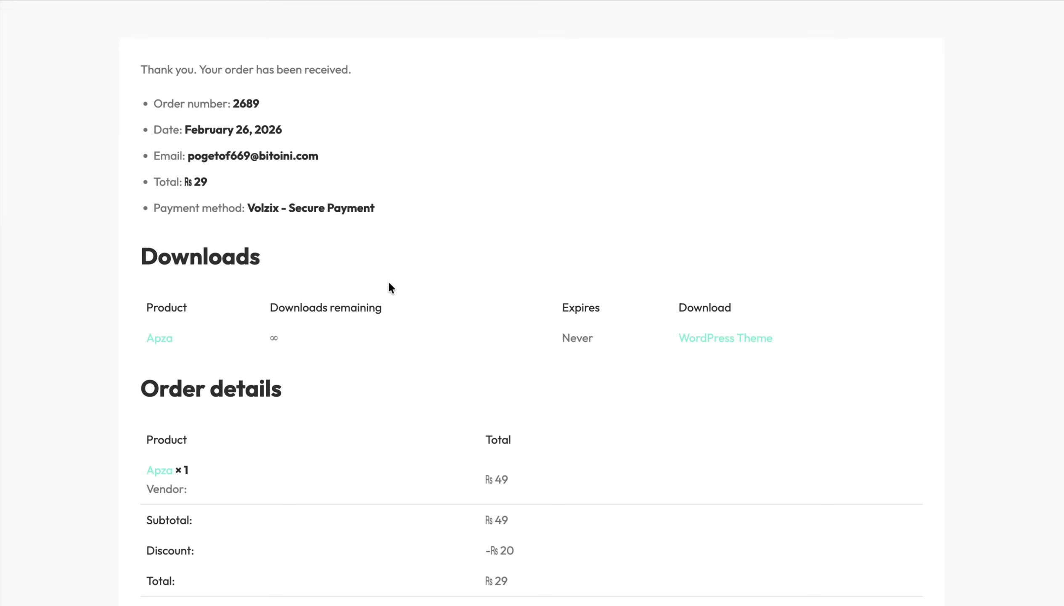
scroll(387, 283, up, 5)
- Open the My Account Orders list showing order #2689
mouse_move(930, 55)
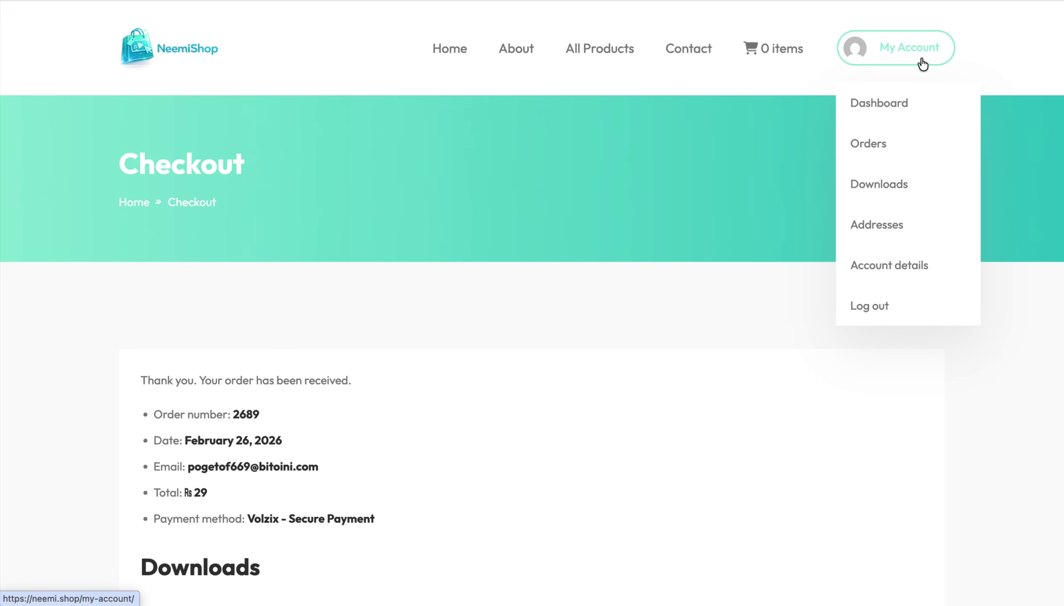
click(883, 145)
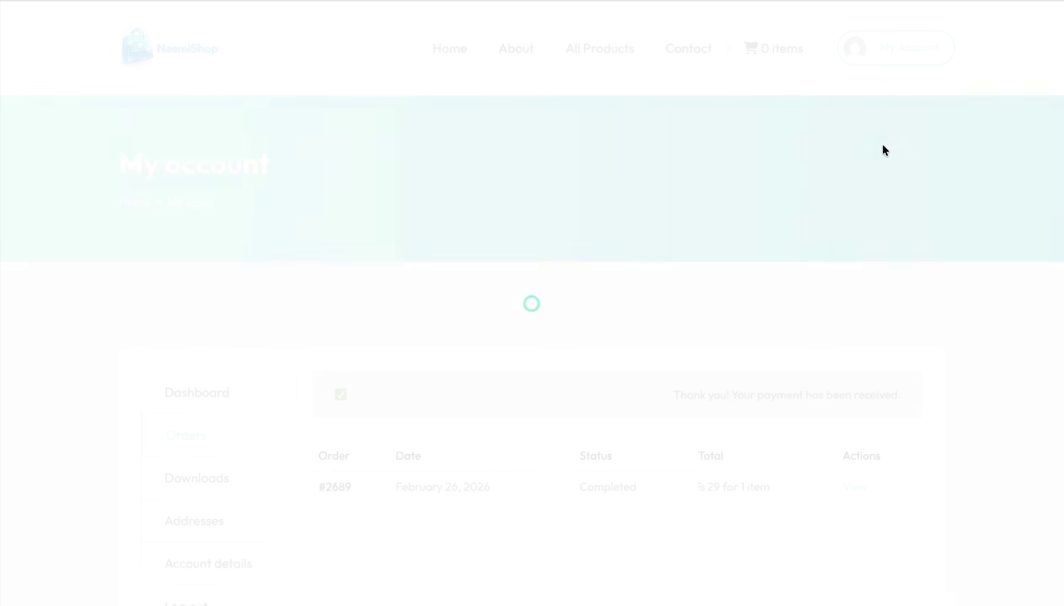
scroll(727, 407, down, 2)
scroll(722, 406, down, 2)
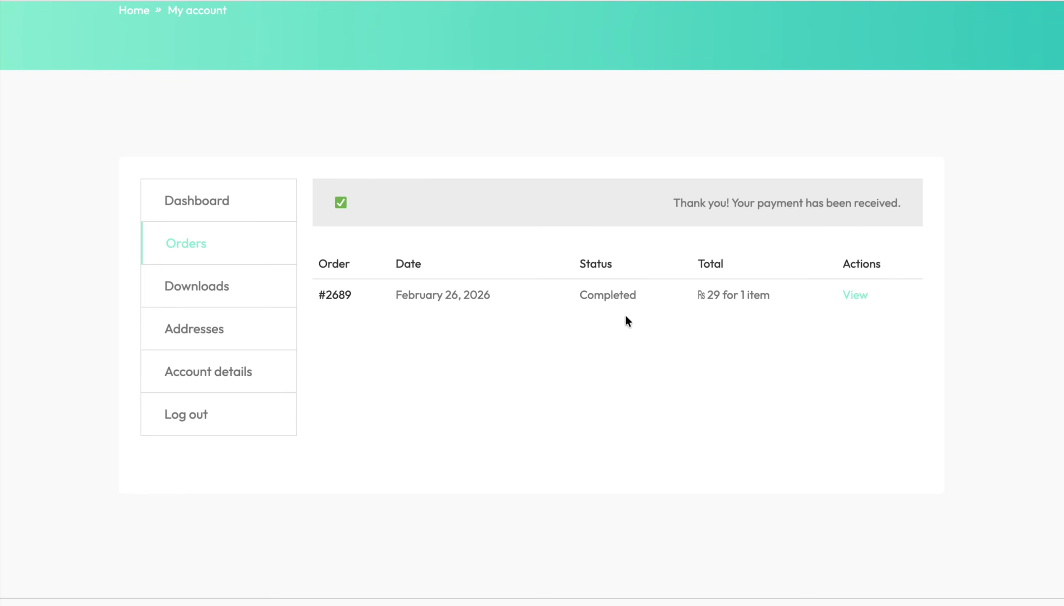
- View order #2689's details and scroll through them
click(854, 296)
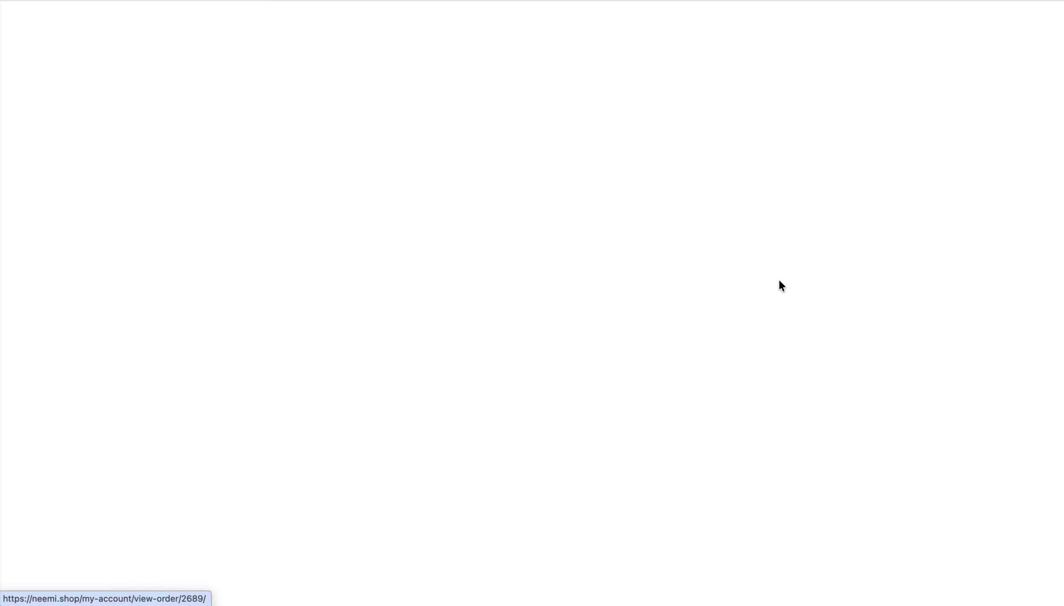
scroll(571, 330, down, 2)
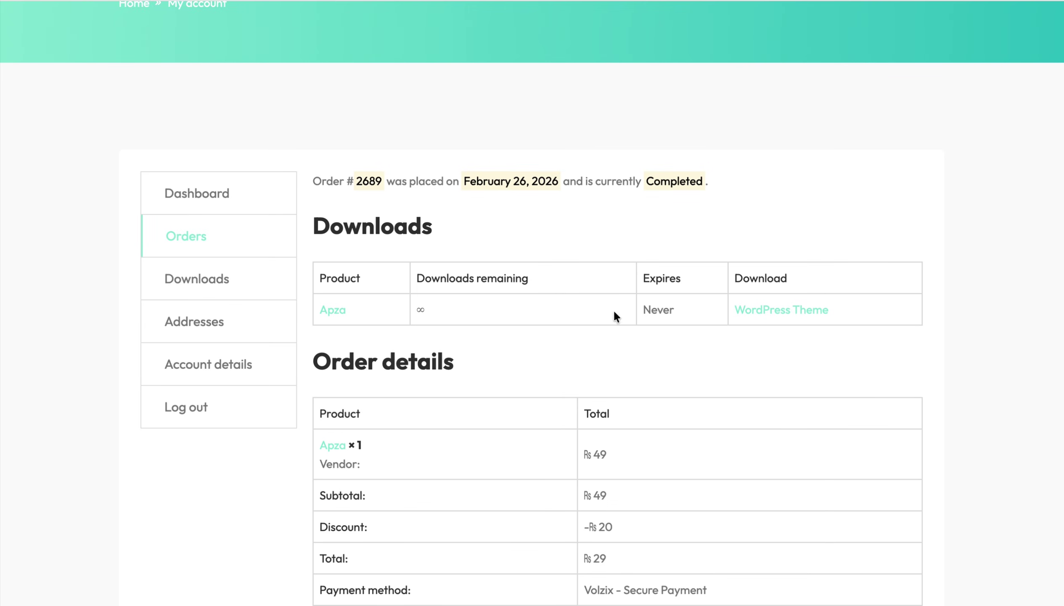
scroll(725, 360, down, 2)
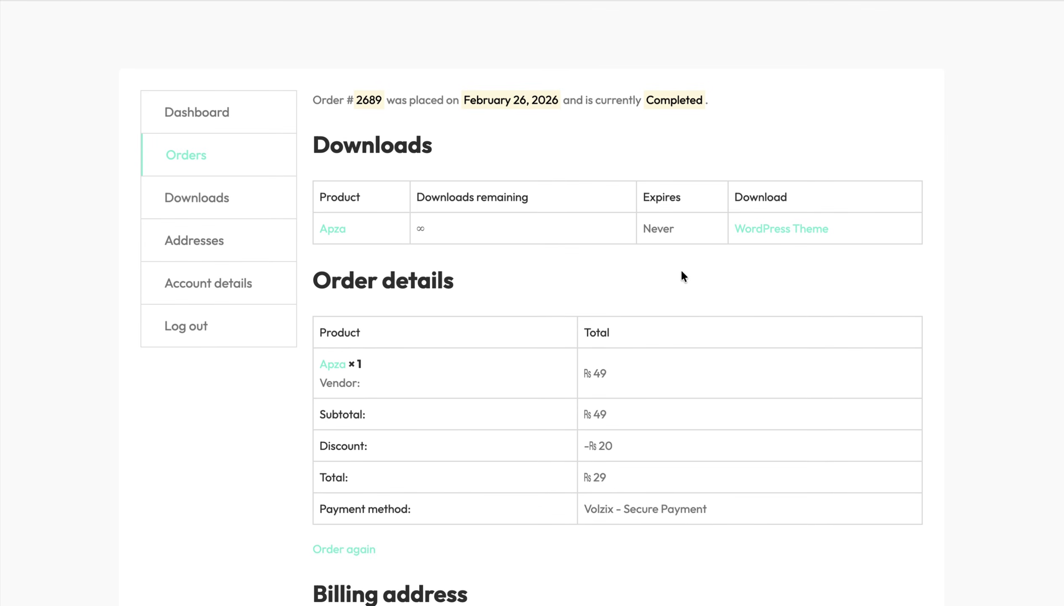
scroll(637, 350, down, 6)
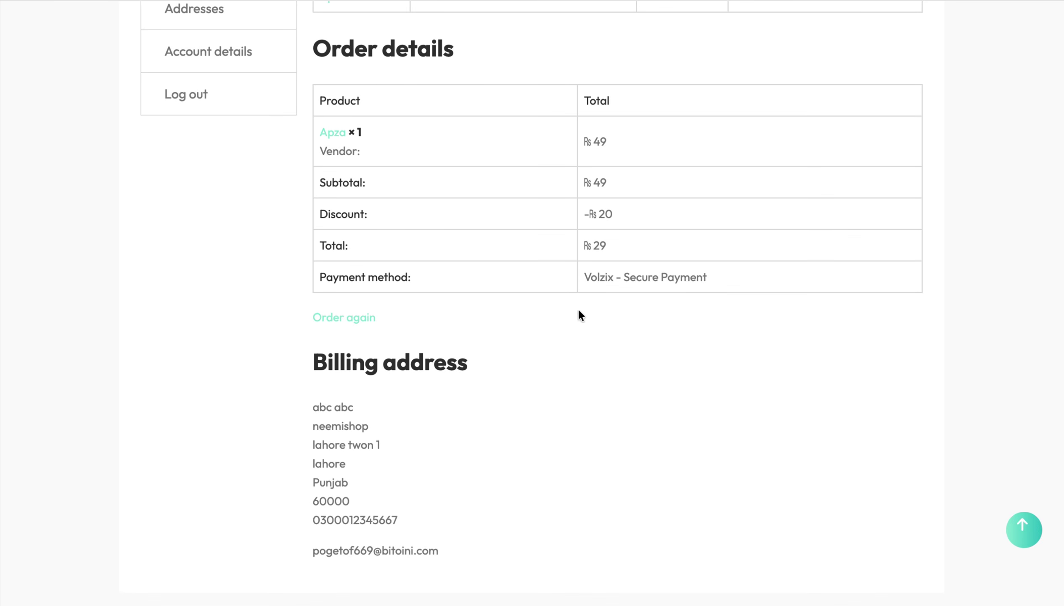
scroll(530, 350, down, 4)
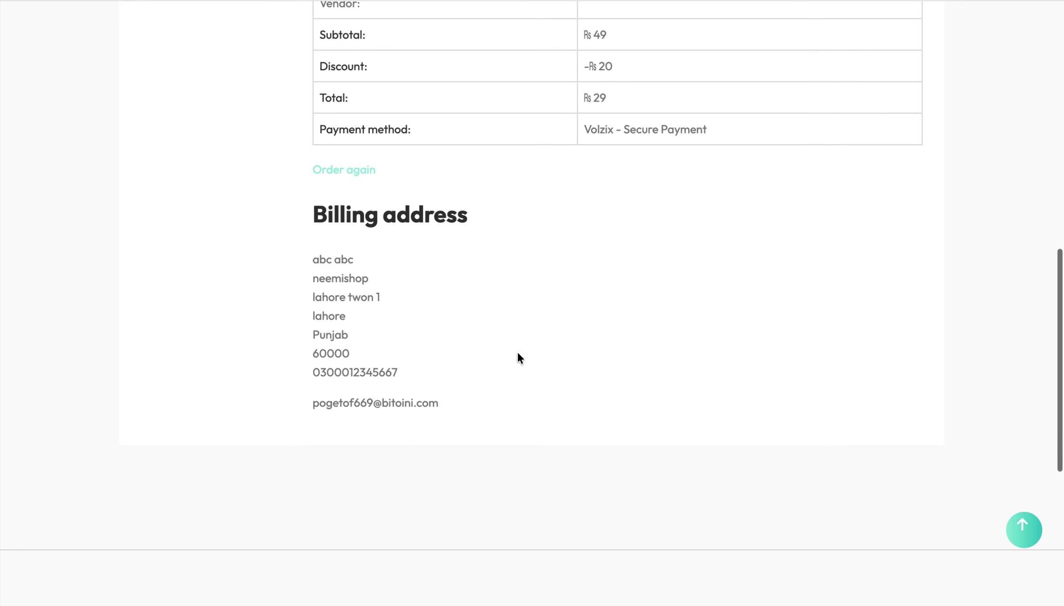
scroll(407, 296, down, 4)
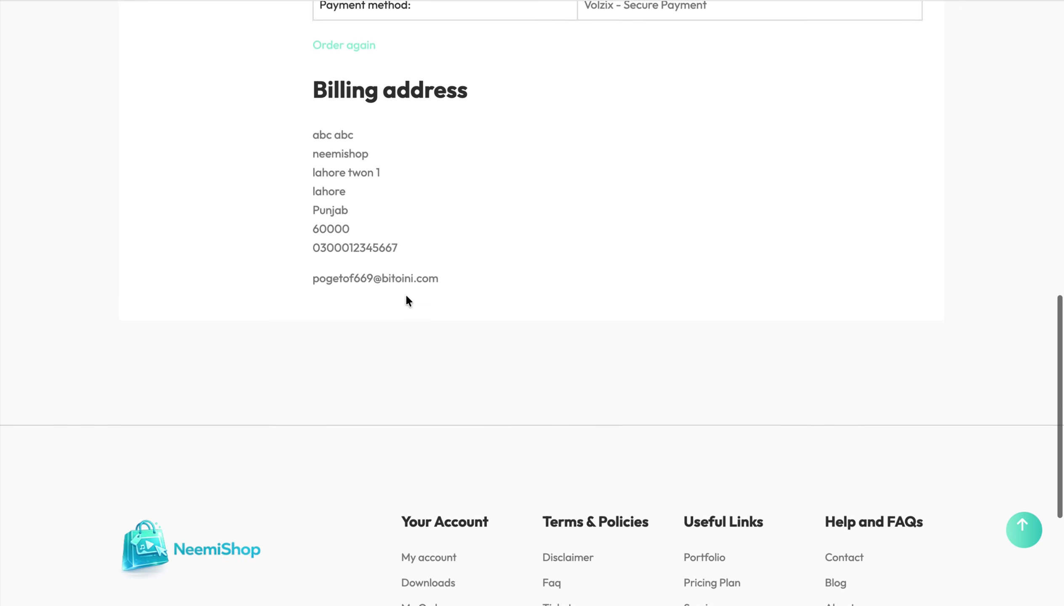
scroll(406, 296, up, 20)
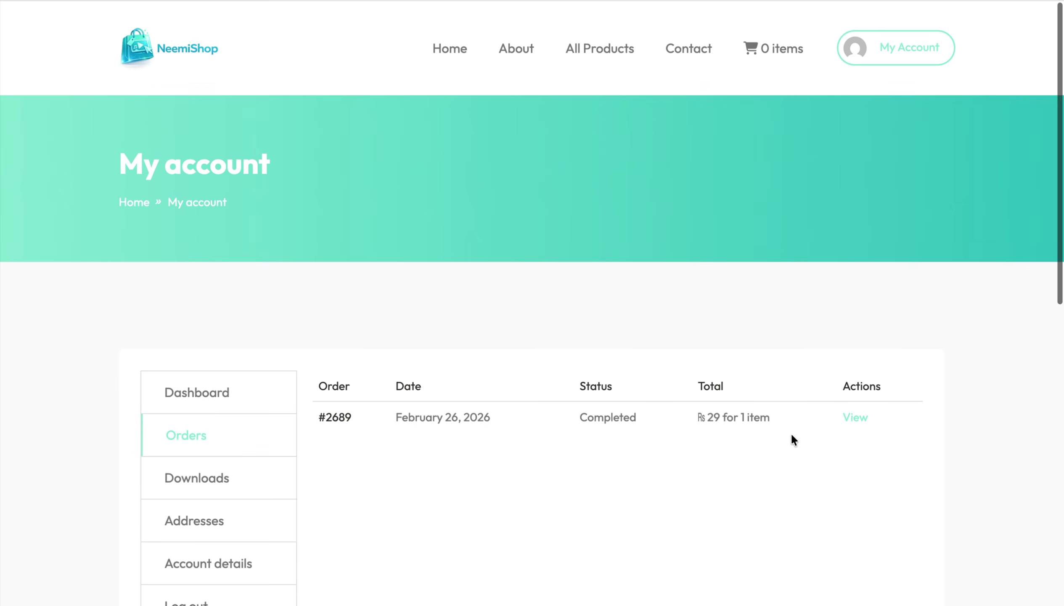
scroll(792, 435, down, 5)
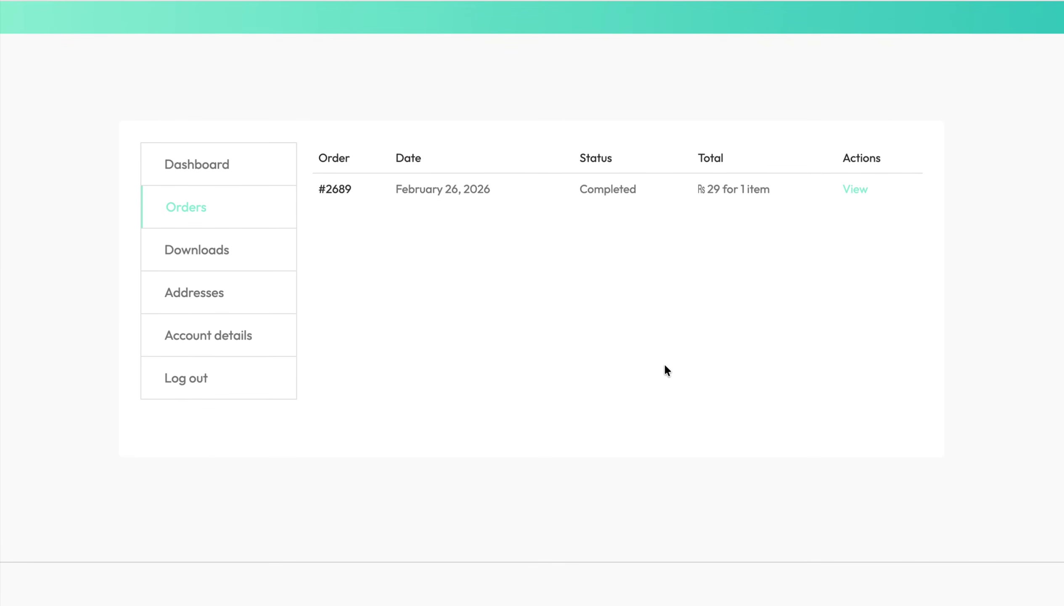
scroll(664, 366, up, 5)
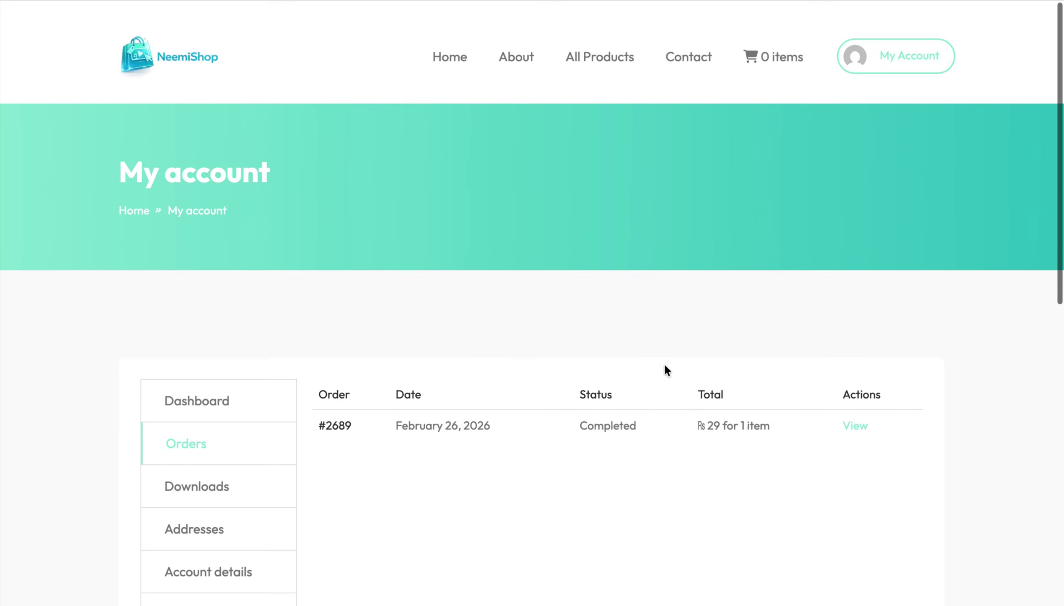
- Return to the NeemiShop home page, then switch to Volzix Payment History showing PKR 58.00 income
click(438, 52)
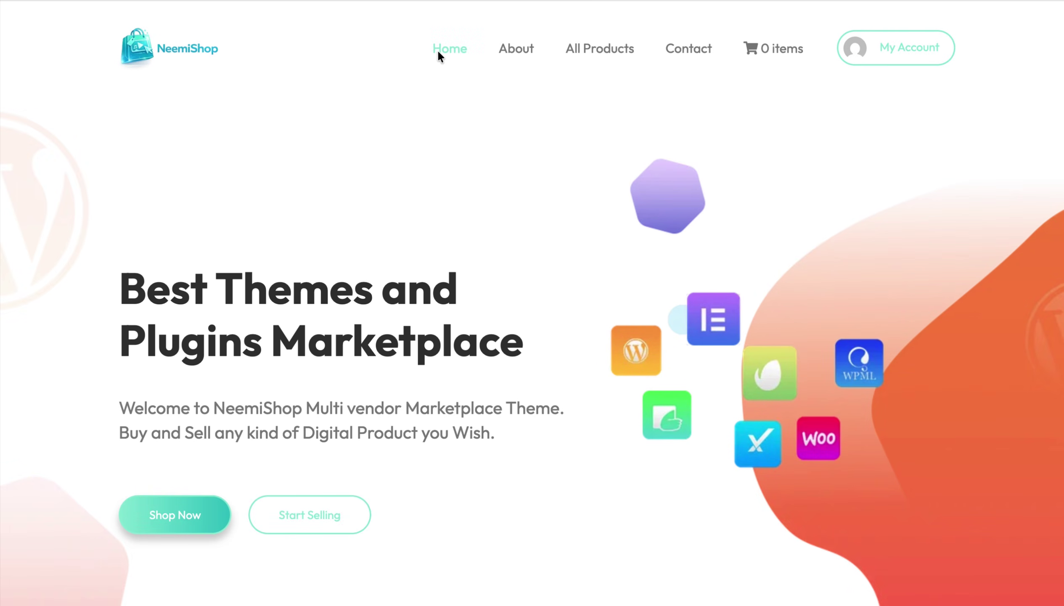
key(ctrl+Right)
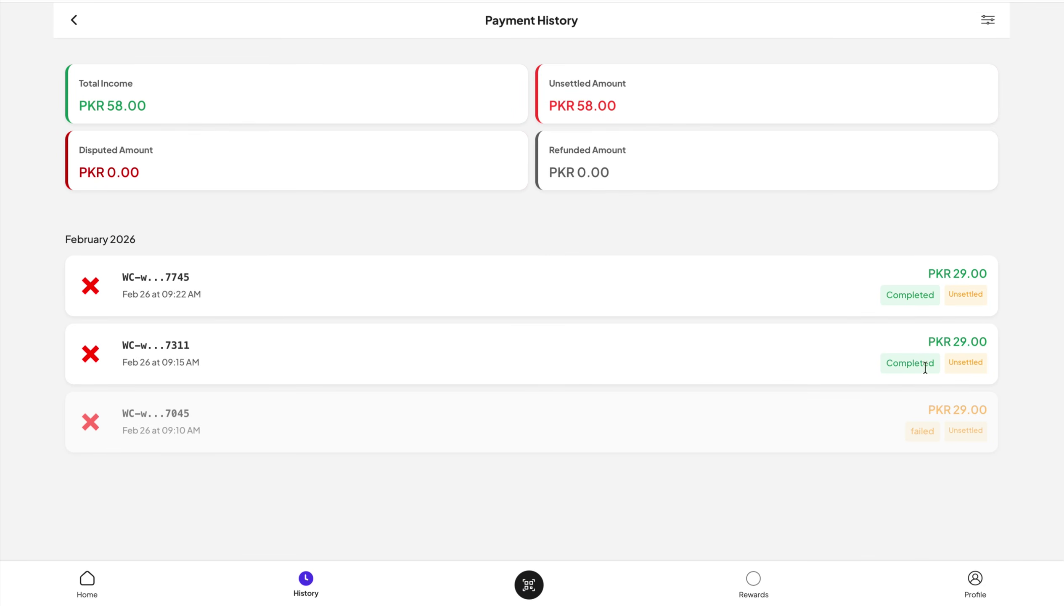
drag(883, 361, 860, 357)
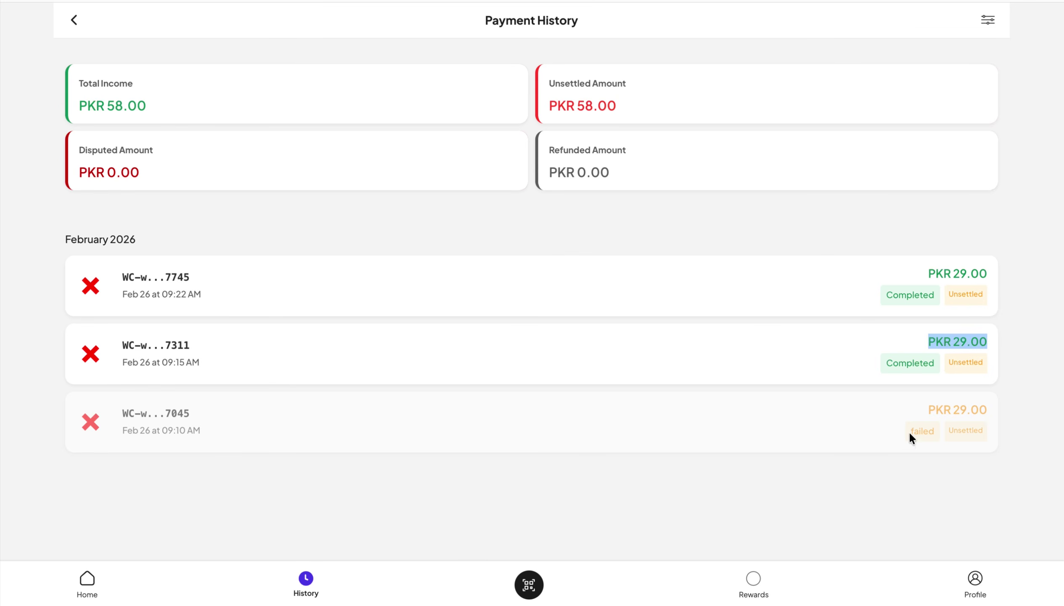
drag(902, 439, 955, 432)
click(852, 444)
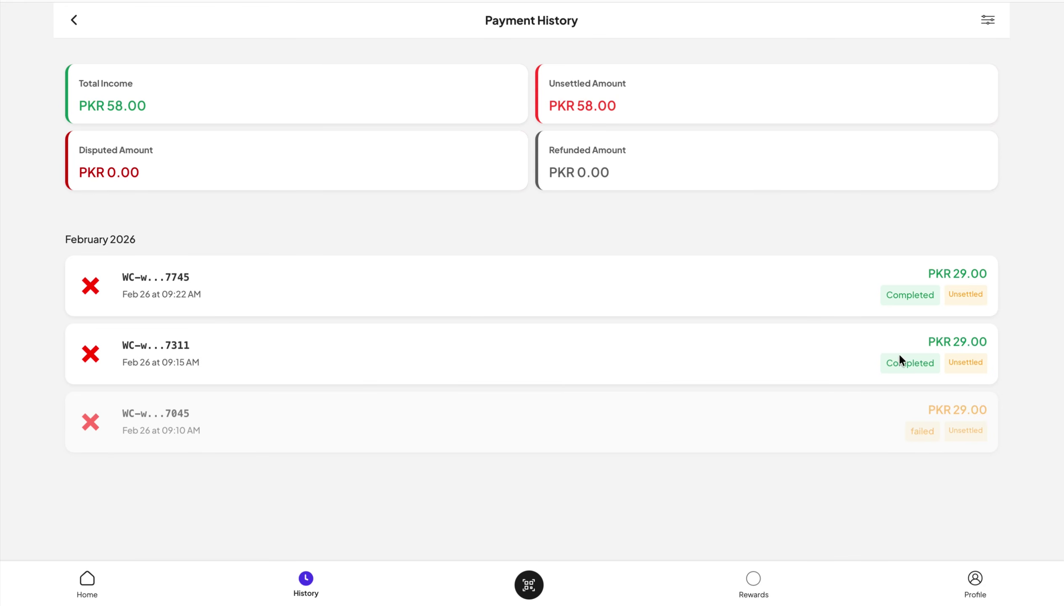
mouse_move(871, 363)
mouse_down()
mouse_move(943, 363)
mouse_move(868, 362)
mouse_up()
drag(867, 289, 935, 283)
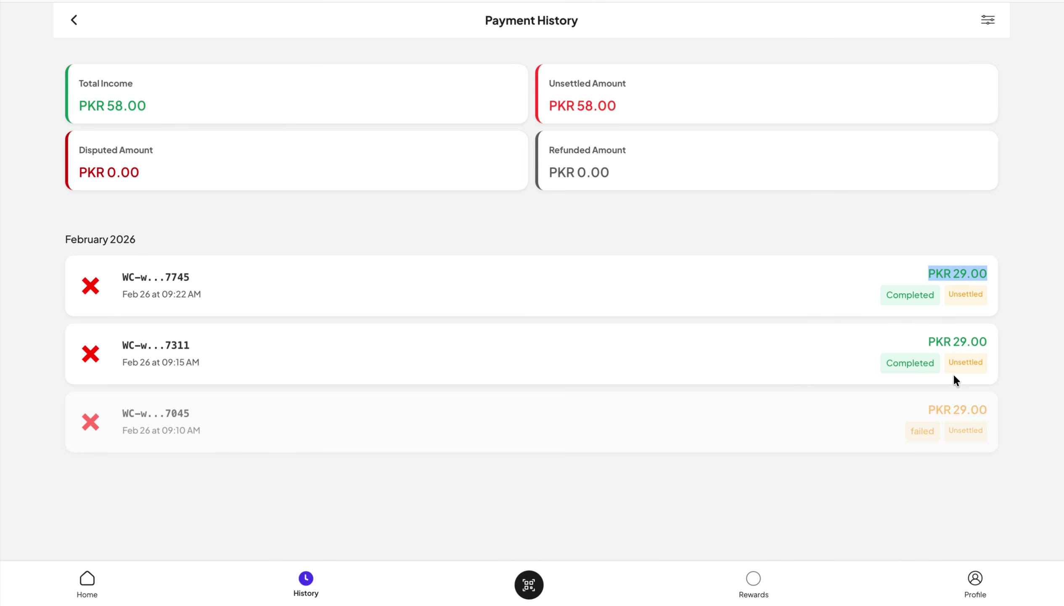
click(689, 275)
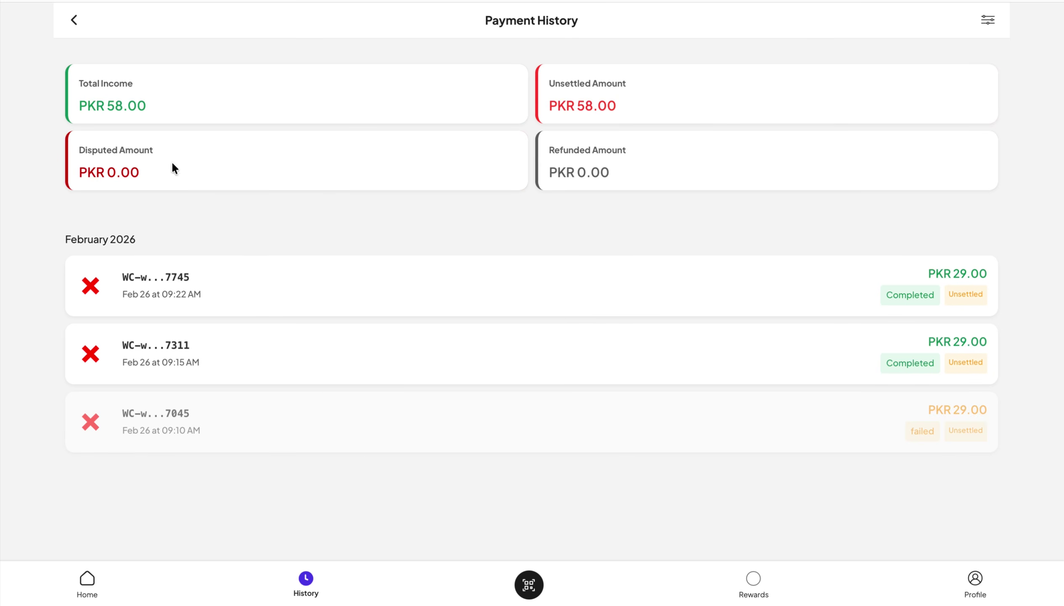
drag(76, 87, 156, 106)
- Highlight the PKR 58.00 Unsettled Amount and Total Income values in Volzix
drag(545, 87, 636, 121)
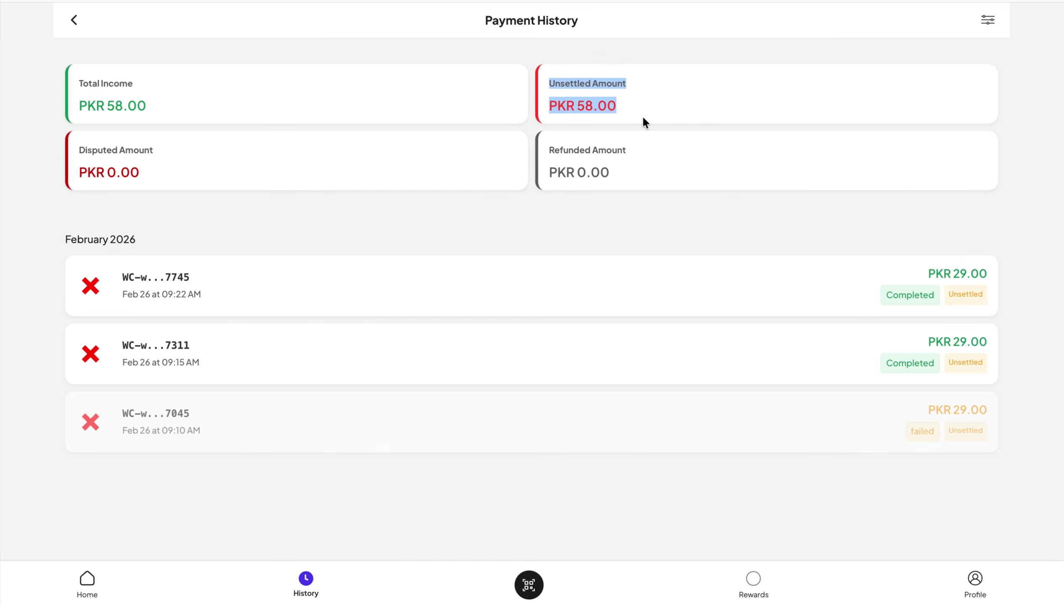
click(572, 221)
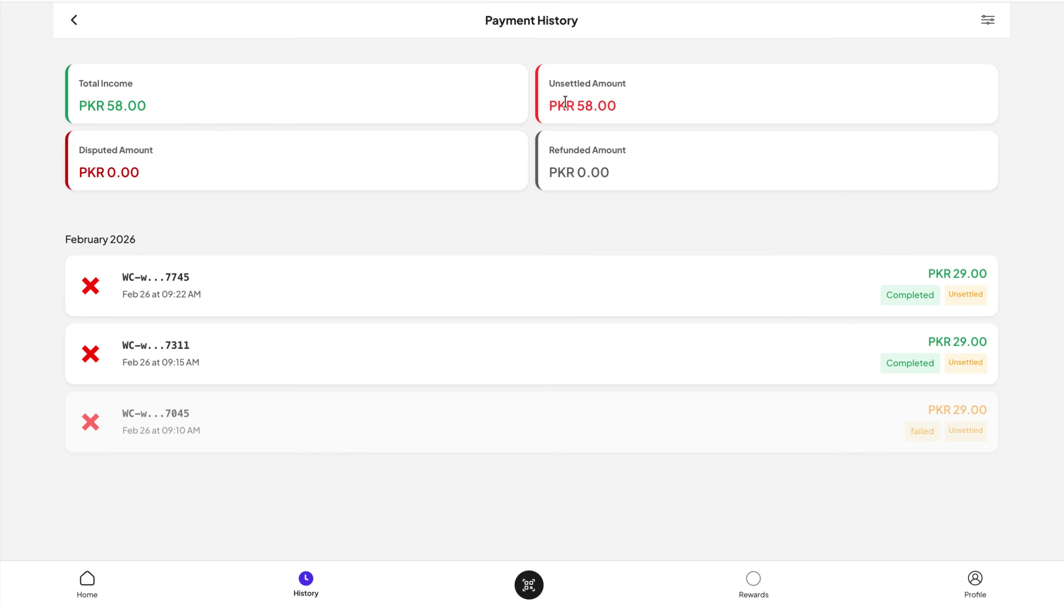
drag(552, 104, 599, 109)
drag(62, 89, 168, 109)
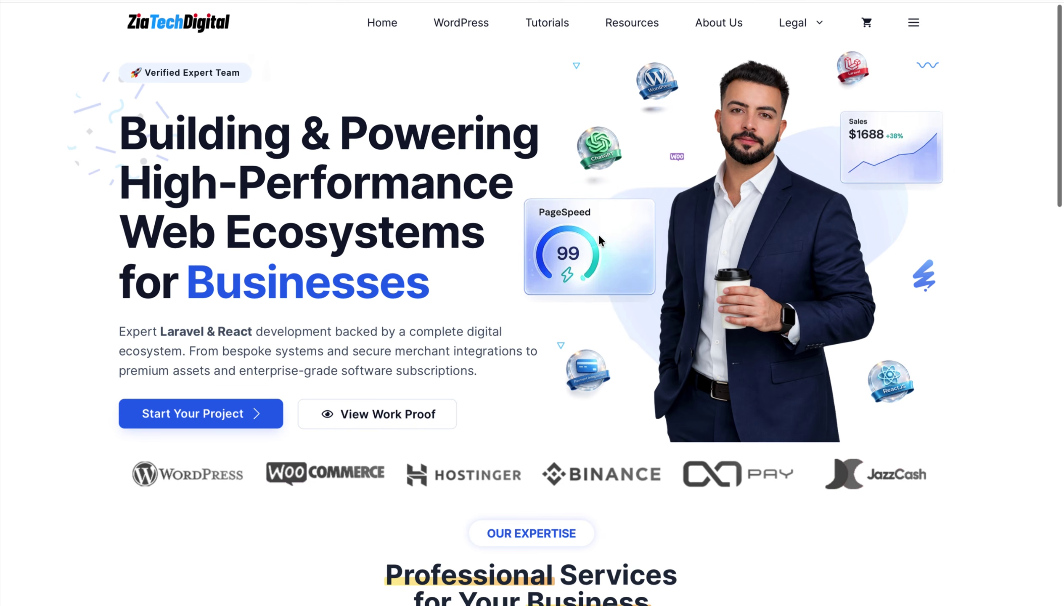
- Advance the homepage services carousel to Service 03, Payment Solutions
scroll(599, 237, down, 6)
scroll(600, 240, down, 8)
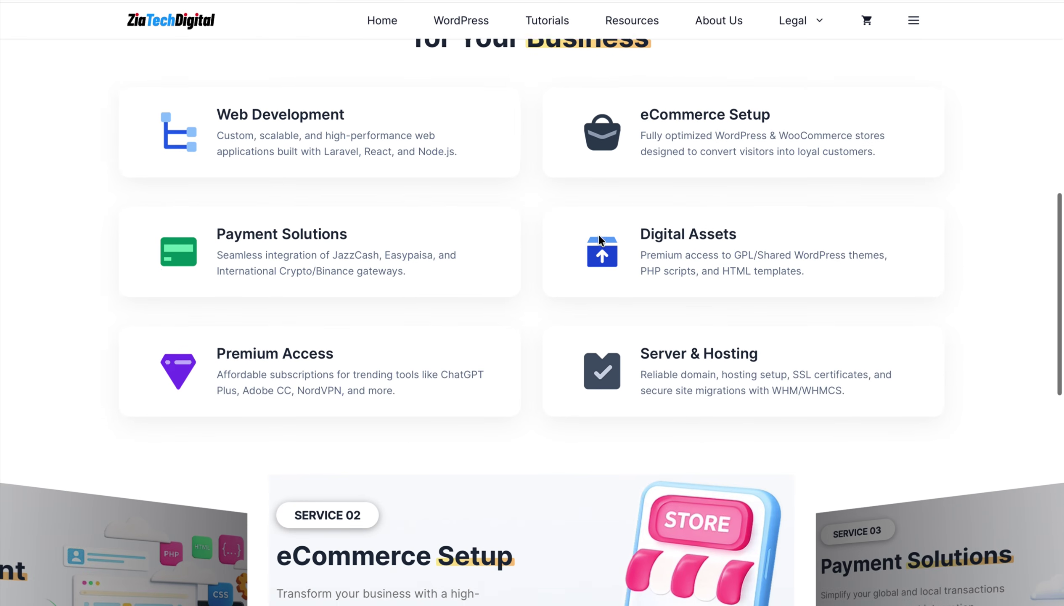
scroll(599, 234, down, 3)
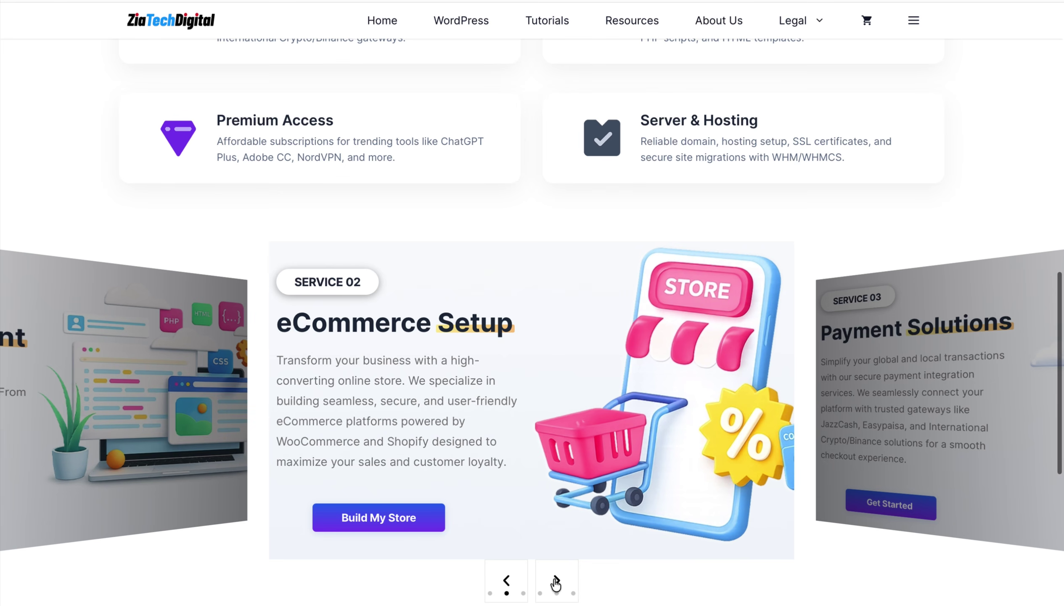
click(556, 581)
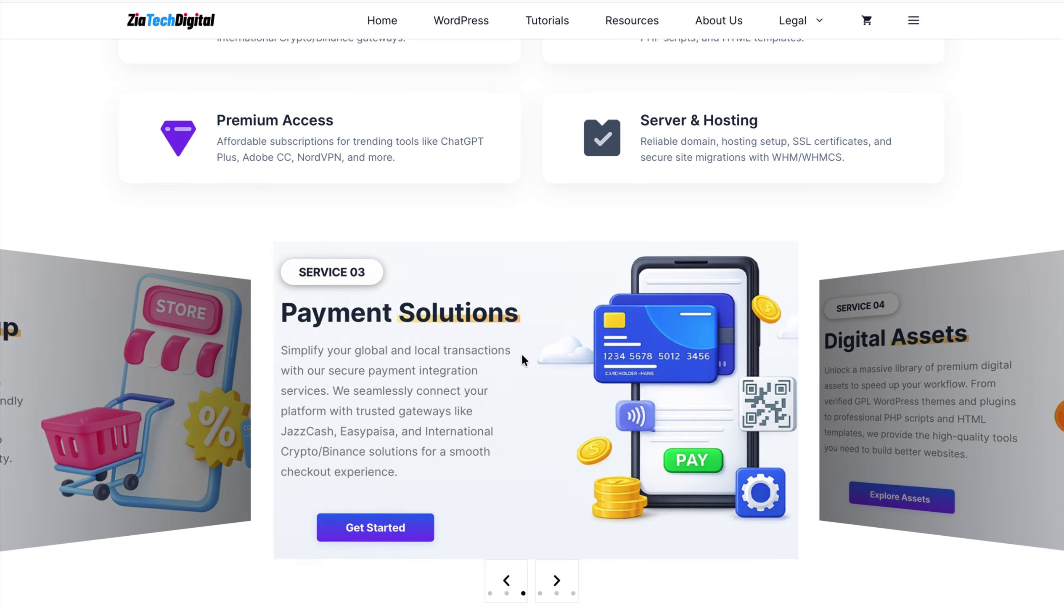